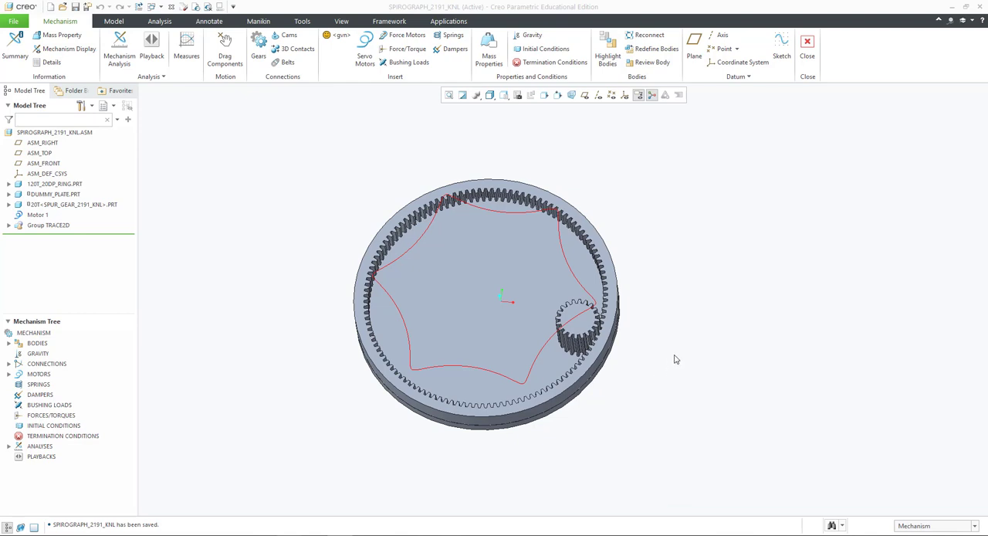
# - Switch to the browser and read the SpiroGraphicArt article on calculating the number of points in a Spirograph pattern
pyautogui.click(685, 284)
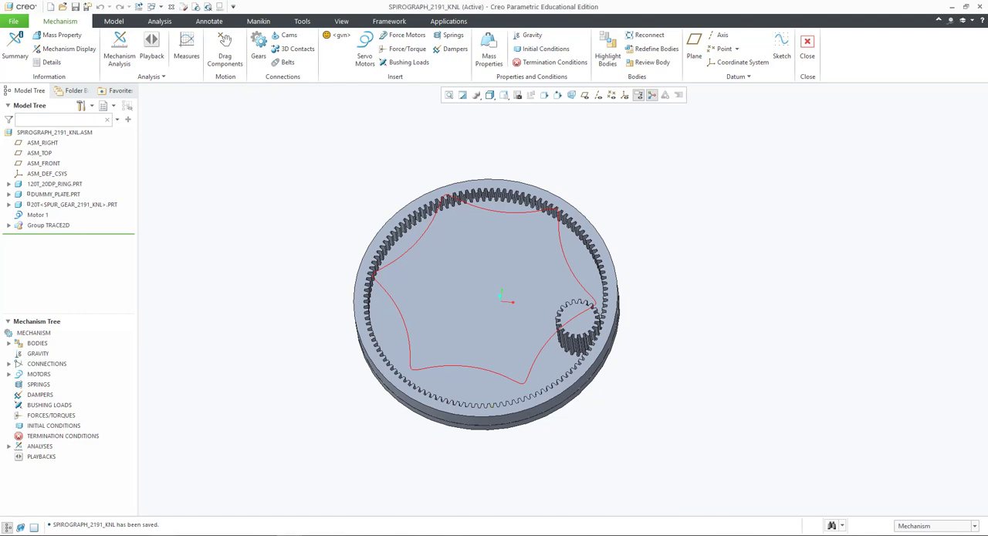
pyautogui.click(137, 534)
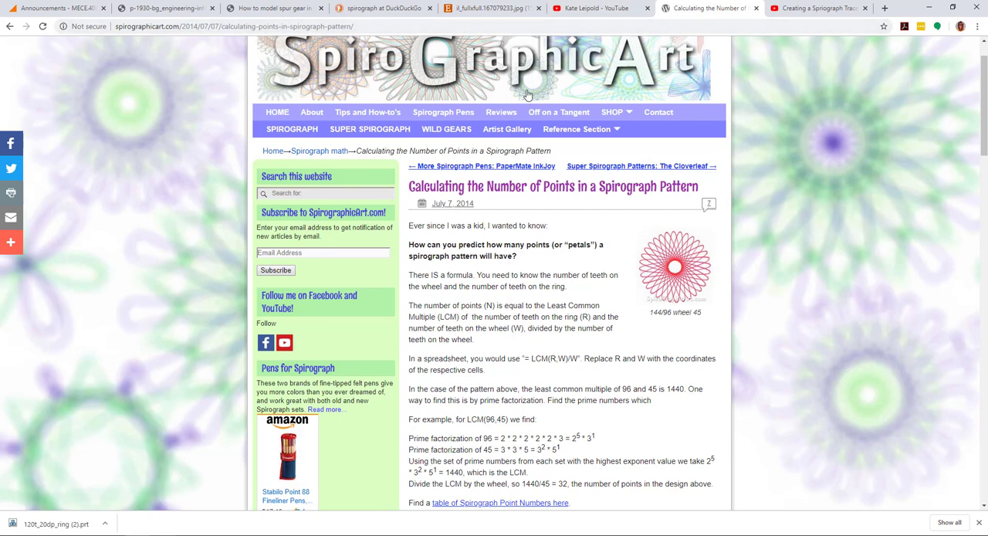
pyautogui.scroll(1, 525, 91)
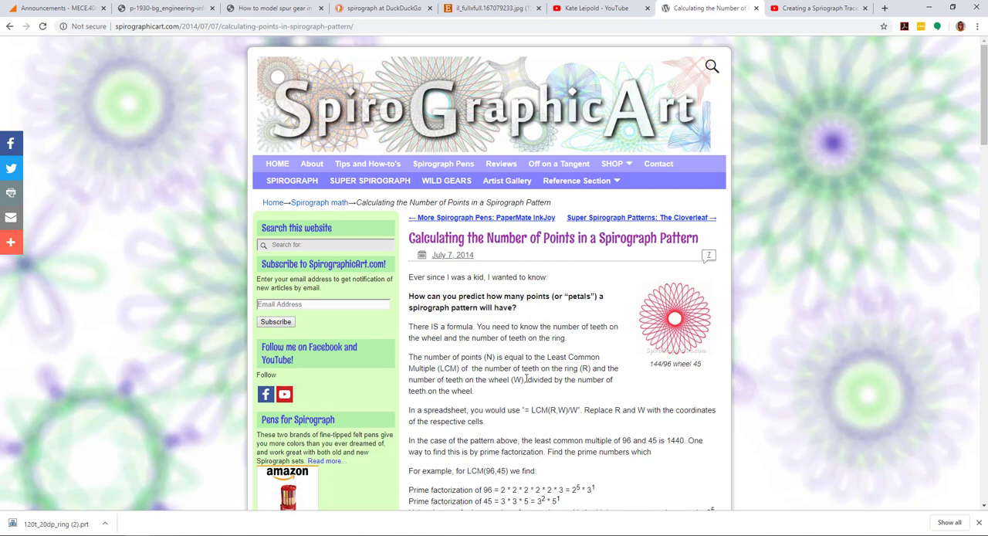
pyautogui.scroll(-1, 520, 378)
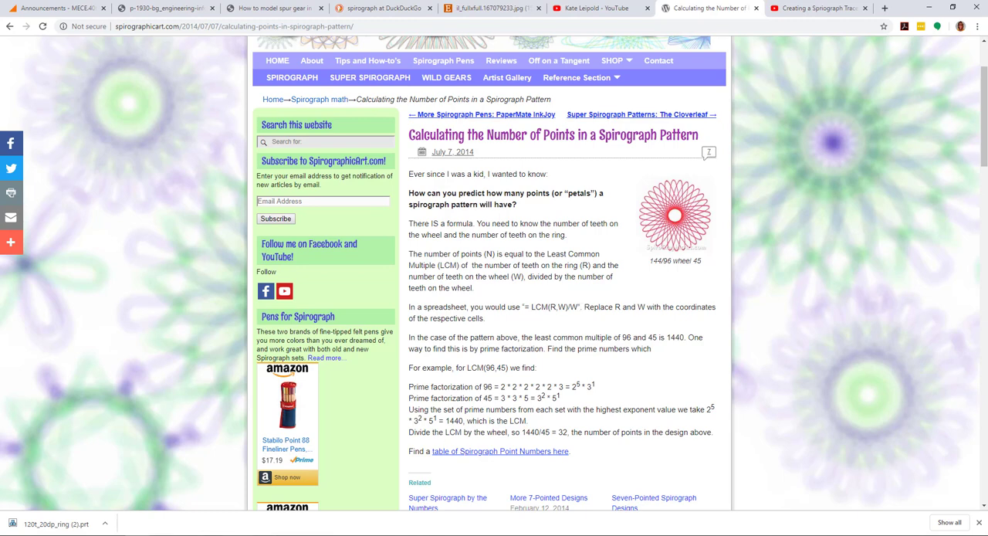
# - Switch to the blank Excel workbook Book1 and tile its window beside the browser article
pyautogui.click(238, 534)
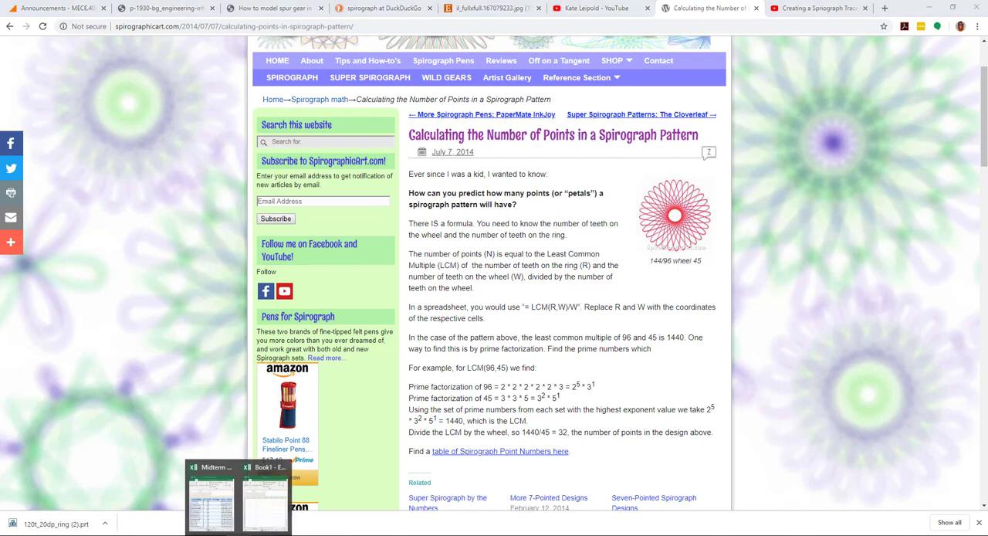
pyautogui.click(274, 519)
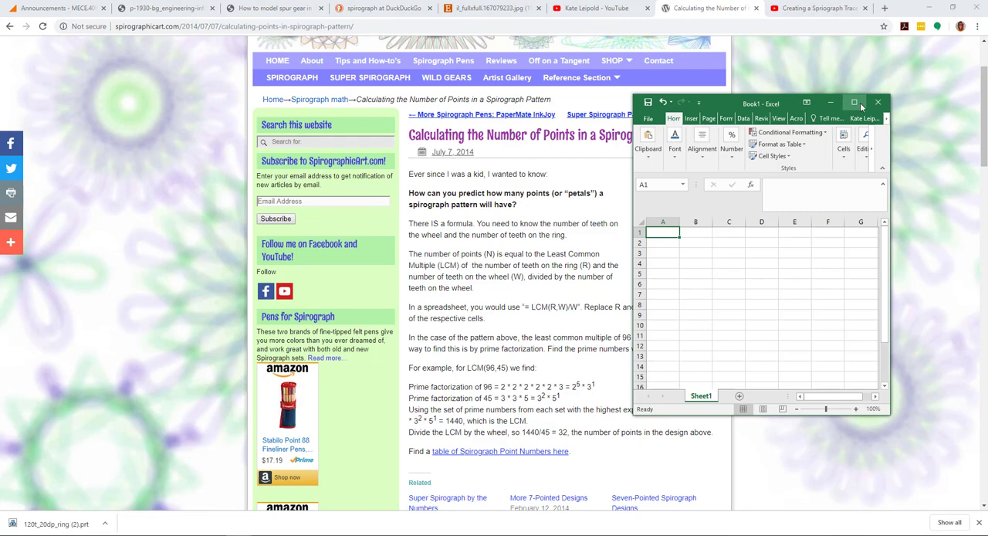
pyautogui.click(810, 266)
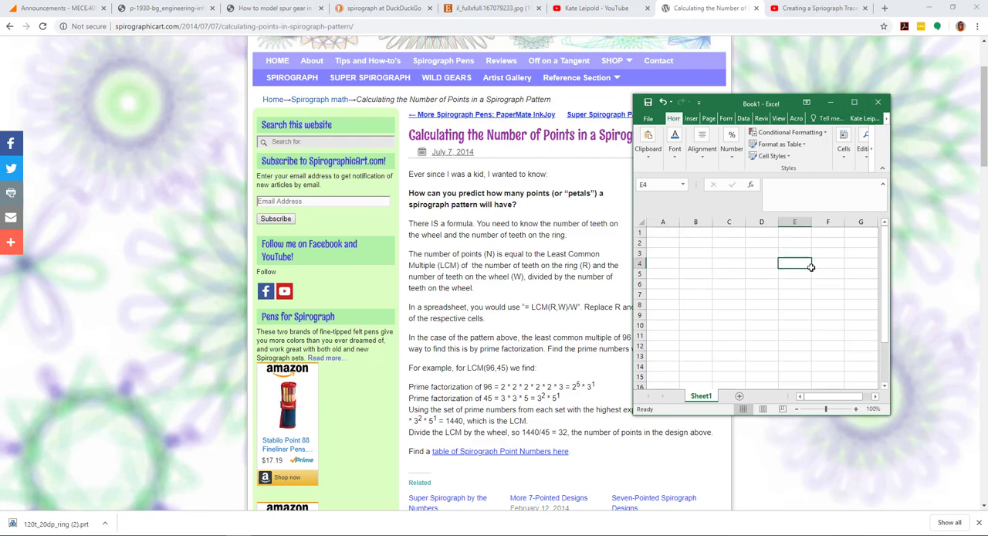
pyautogui.press('super+Right')
pyautogui.press('Escape')
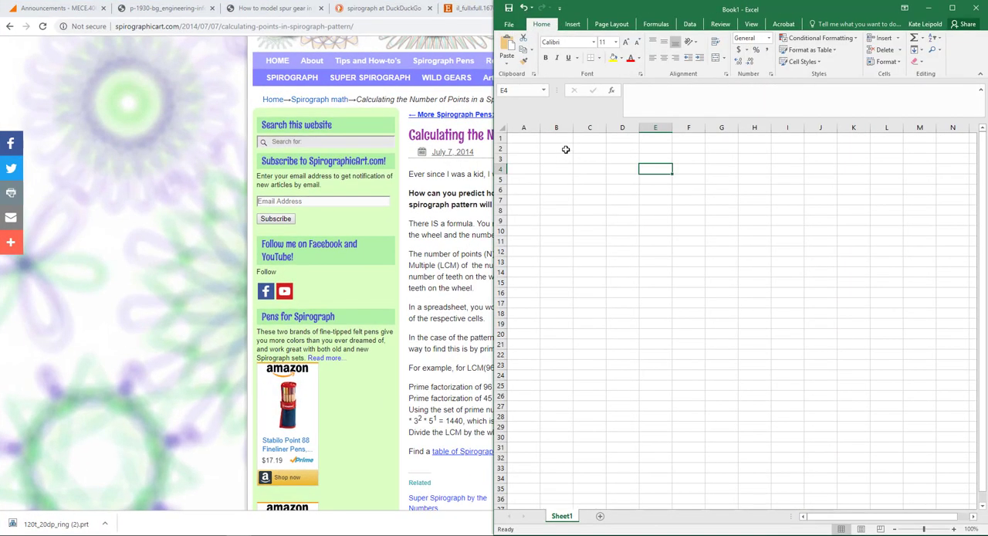
# - Enter the label "Number of Teeth on the Ring" in cell A2
pyautogui.click(566, 149)
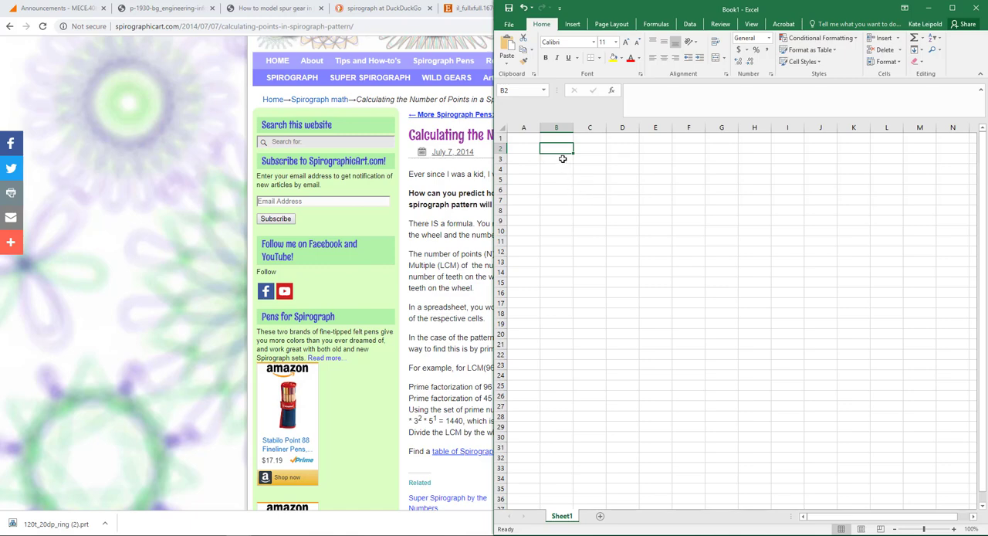
pyautogui.click(562, 159)
pyautogui.click(591, 160)
pyautogui.click(520, 140)
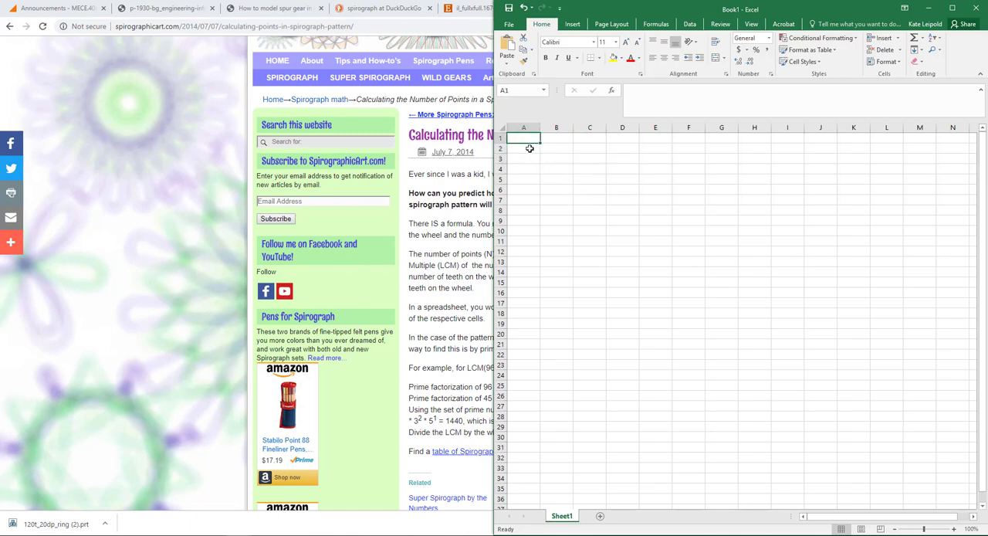
pyautogui.click(529, 148)
pyautogui.write('Number of Tee')
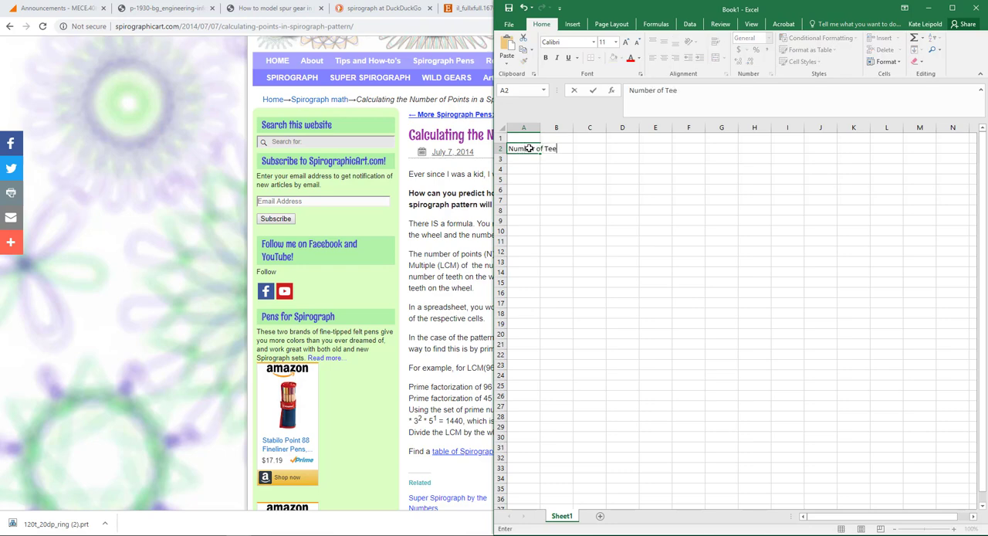
pyautogui.write('th on the Ring')
pyautogui.press('Return')
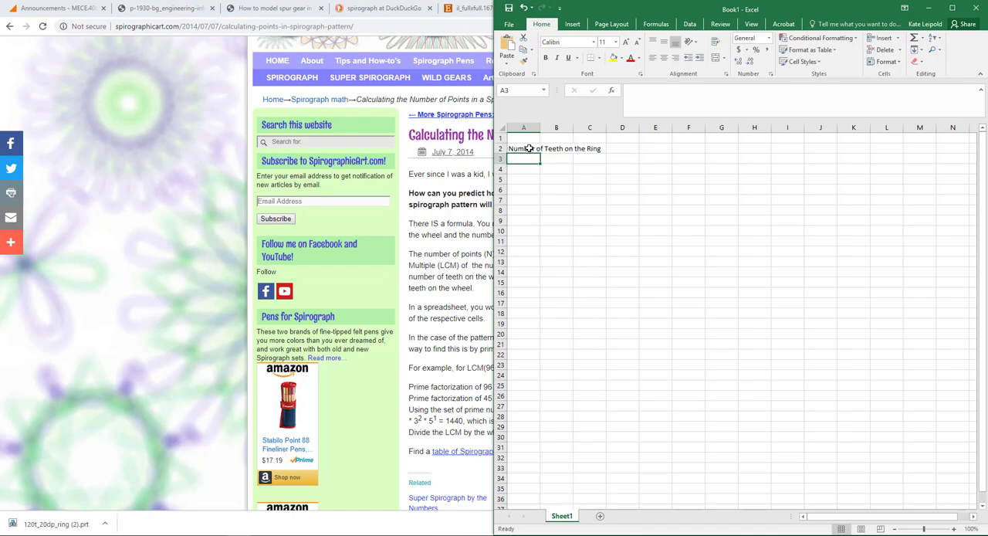
# - Enter the label "Number of Teeth on the Gear" in cell A3
pyautogui.write('Number of')
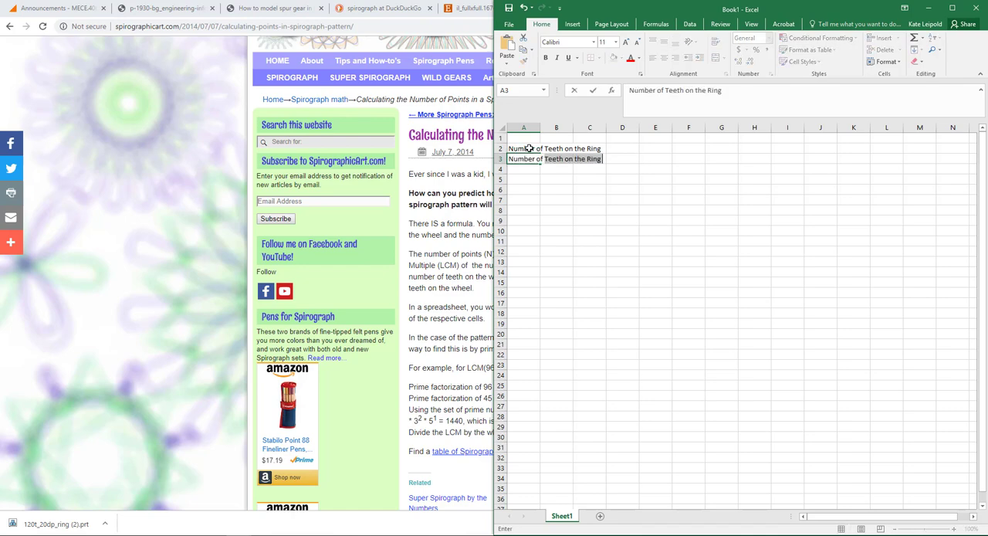
pyautogui.write(' Teeth on the Gear')
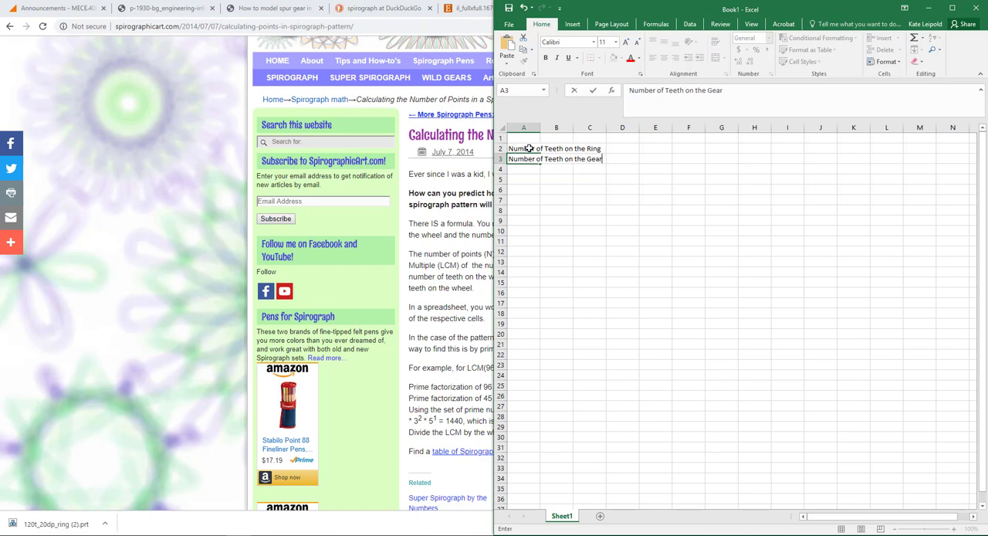
pyautogui.click(572, 202)
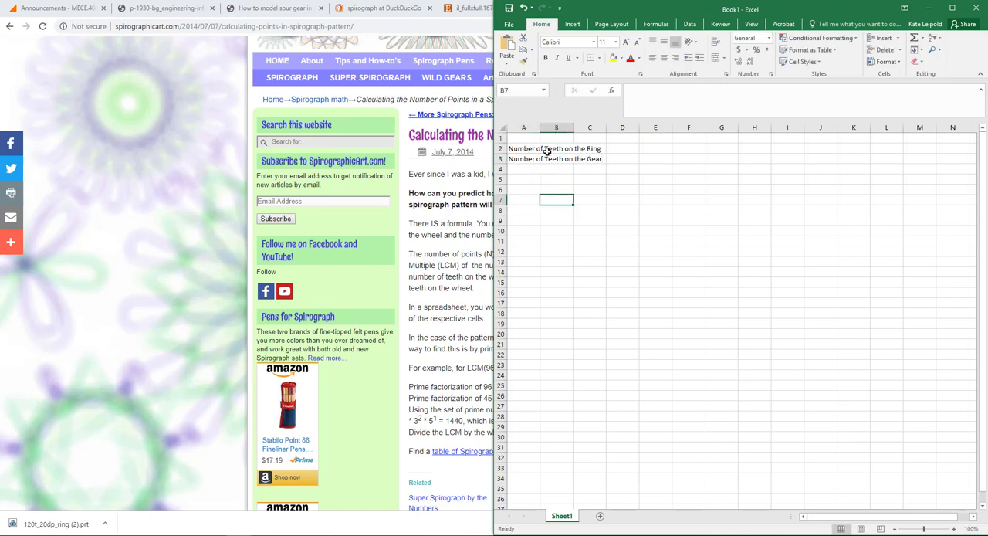
# - Fit column A's width to its labels and increase the height of rows 2 and 3
pyautogui.click(525, 128)
pyautogui.doubleClick(541, 128)
pyautogui.click(558, 197)
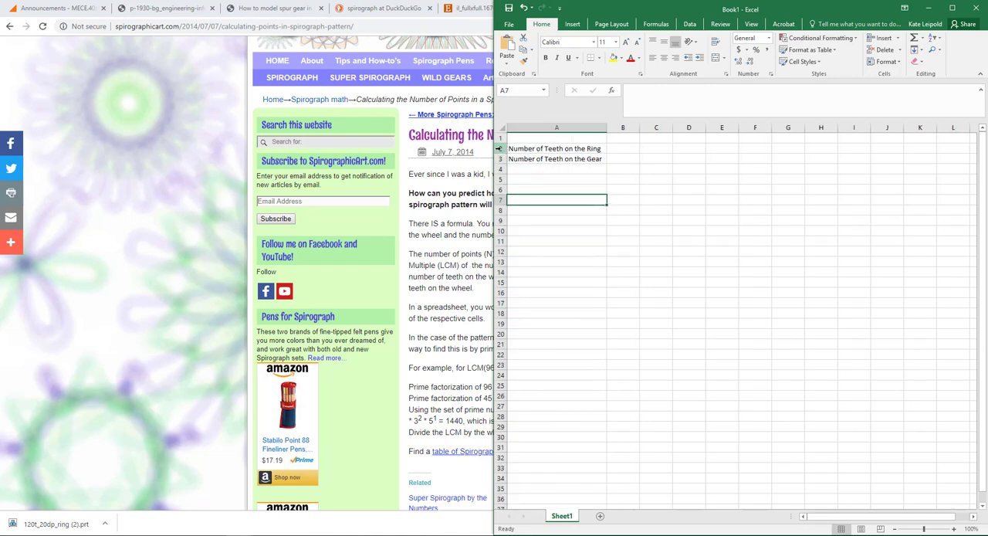
pyautogui.click(500, 148)
pyautogui.moveTo(501, 153); pyautogui.dragTo(502, 172)
pyautogui.click(501, 163)
pyautogui.click(599, 176)
# - Enter 120 as the ring's tooth count in B2 and 20 as the gear's tooth count in B3
pyautogui.click(621, 153)
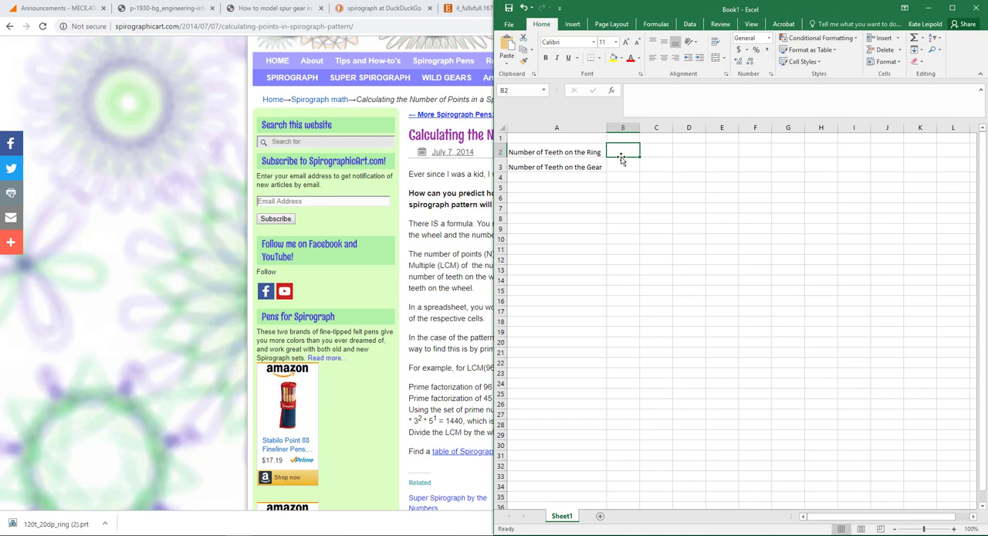
pyautogui.write('120')
pyautogui.press('Return')
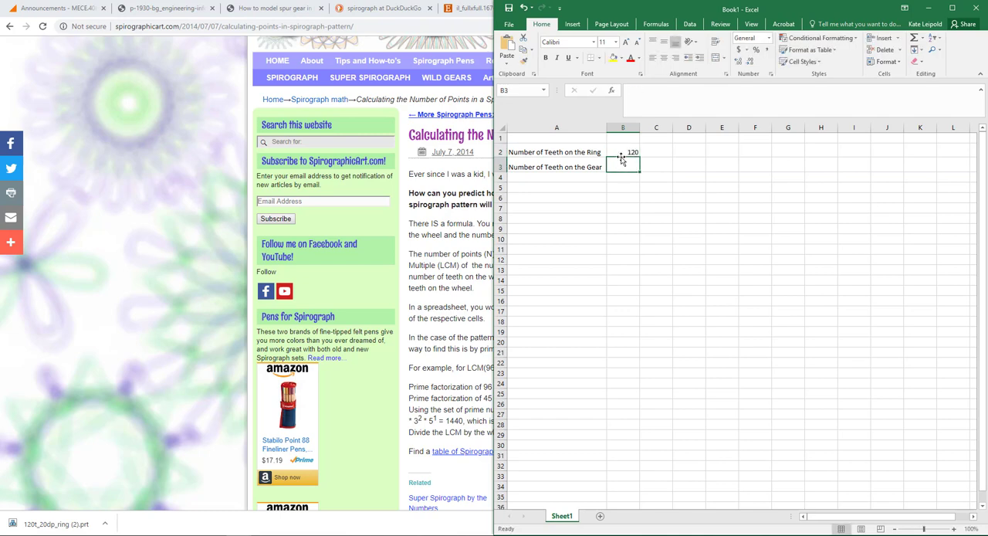
pyautogui.write('20')
pyautogui.press('Return')
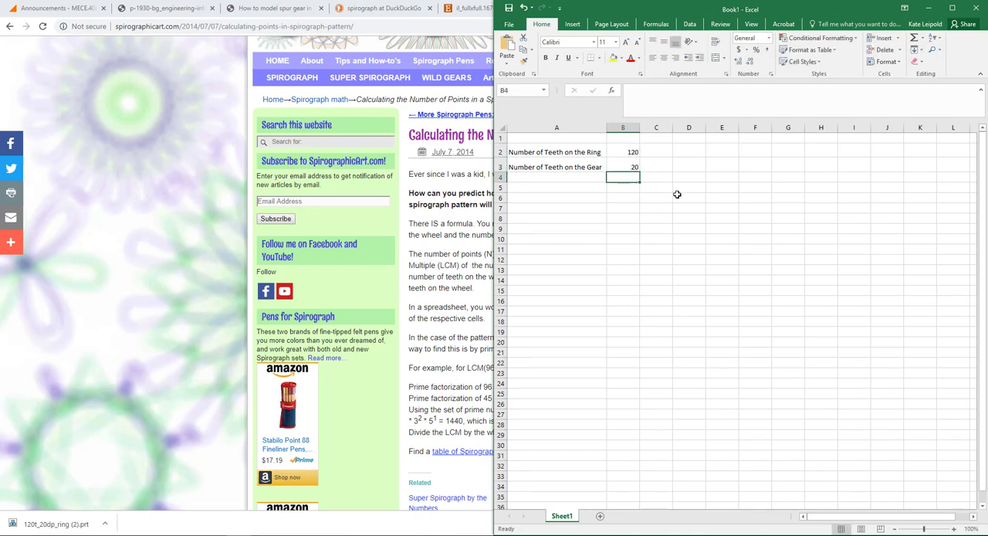
# - Enter the label "Number of Petal" in cell A5
pyautogui.click(586, 189)
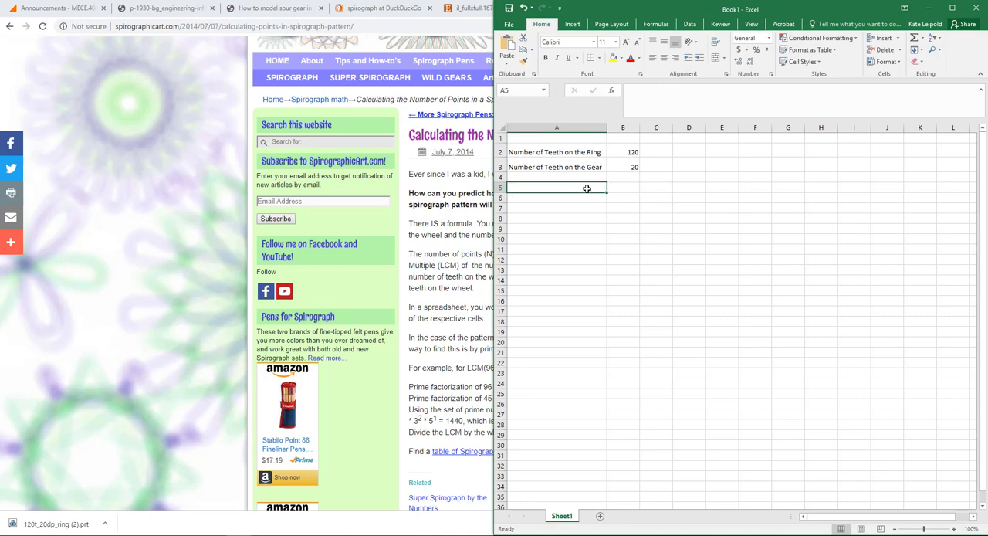
pyautogui.write('Num')
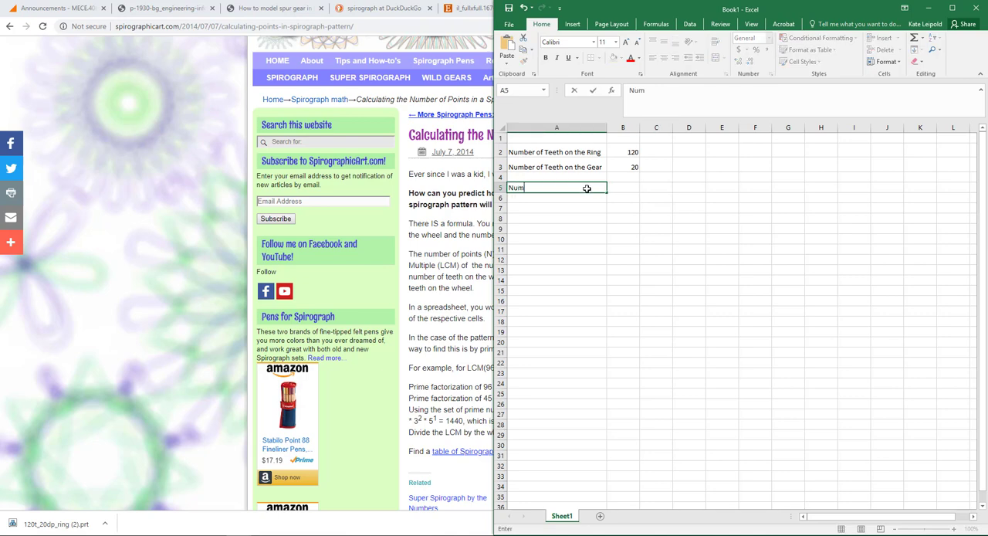
pyautogui.write('ber of Petal')
# - Calculate the number of petals in cell B5 with the formula =LCM(B3,B2)/B3
pyautogui.click(627, 189)
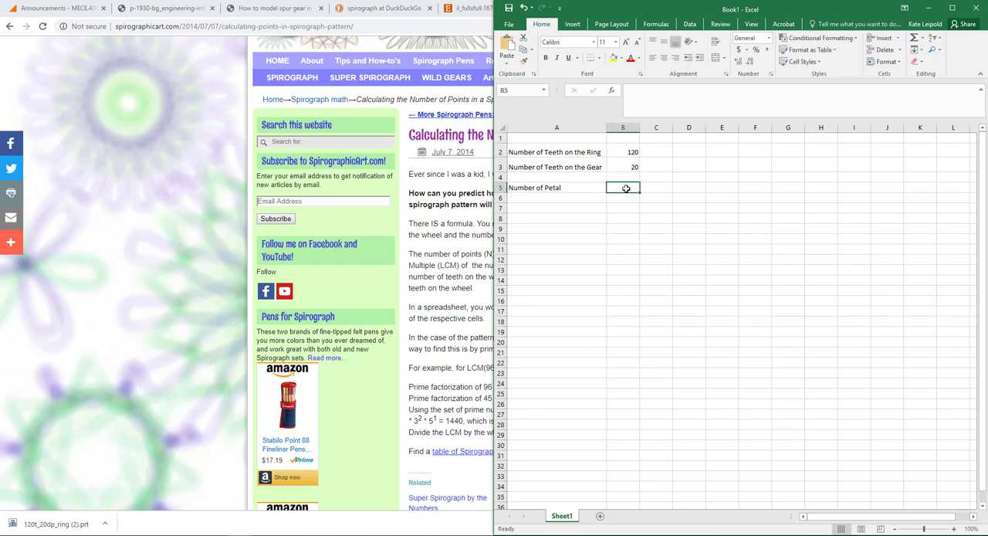
pyautogui.write('=L')
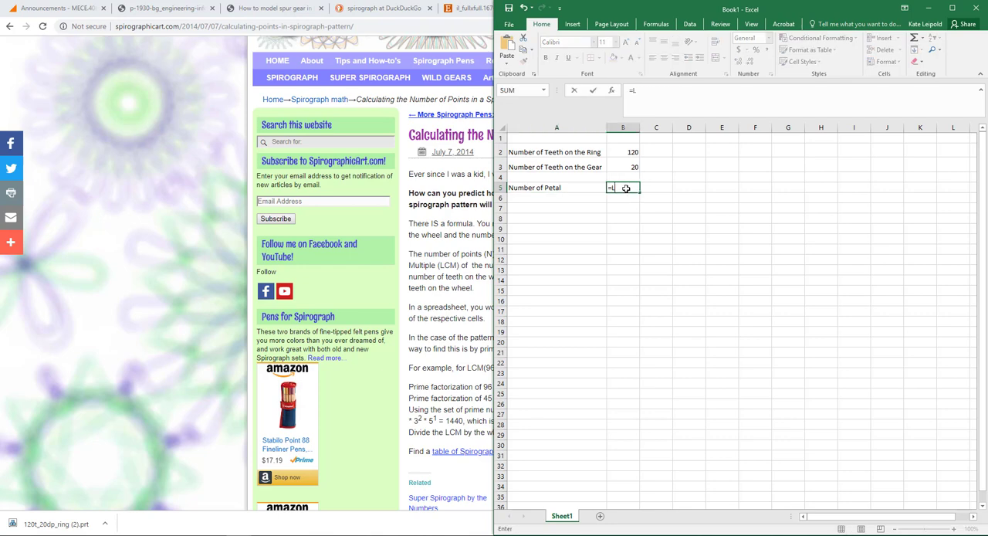
pyautogui.write('CM(')
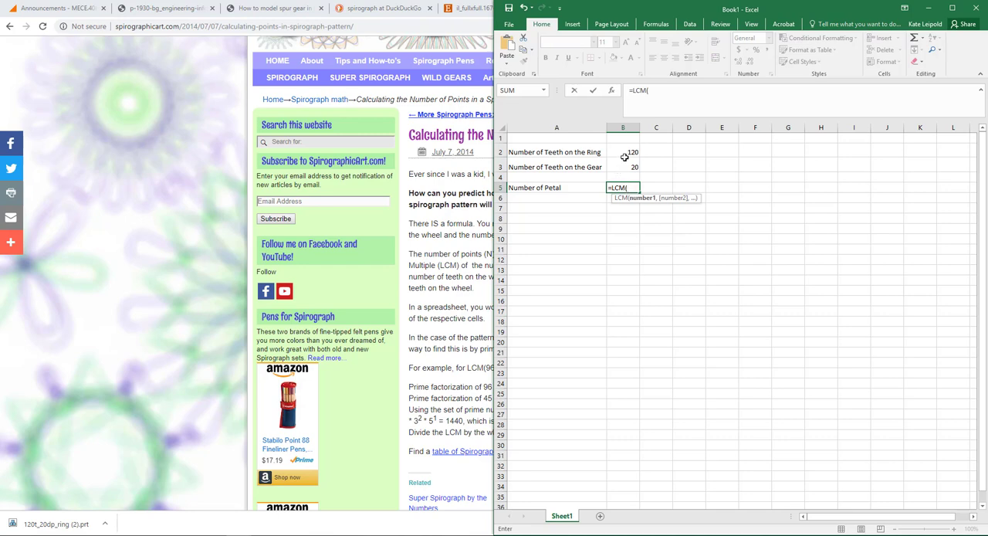
pyautogui.click(630, 165)
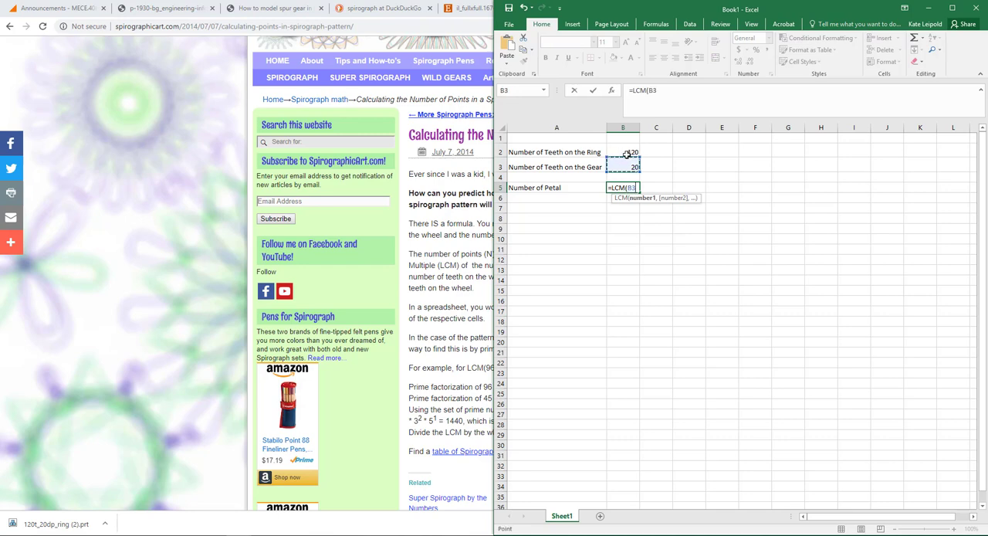
pyautogui.write(',')
pyautogui.click(628, 154)
pyautogui.write(',,,,,')
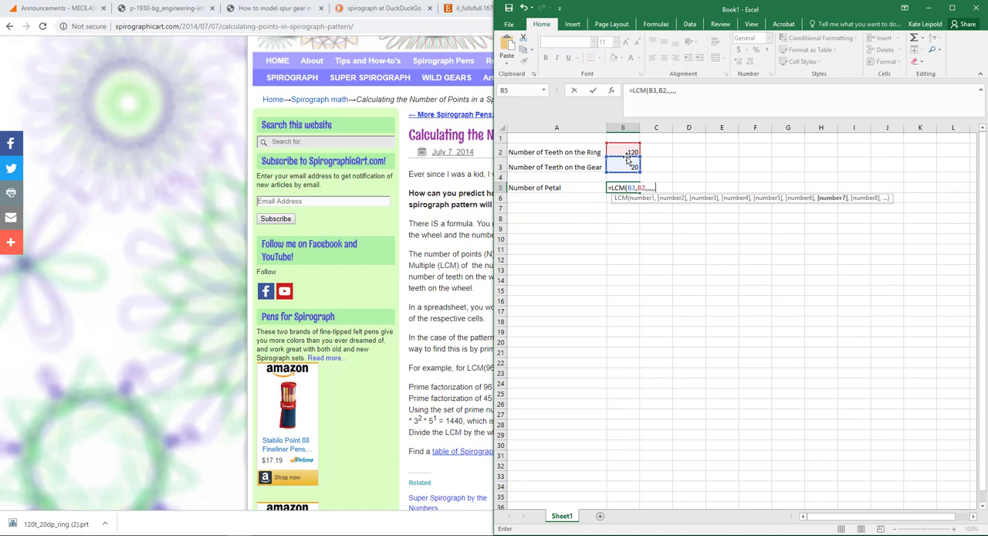
pyautogui.press('BackSpace')
pyautogui.press('BackSpace')
pyautogui.press('BackSpace')
pyautogui.press('BackSpace')
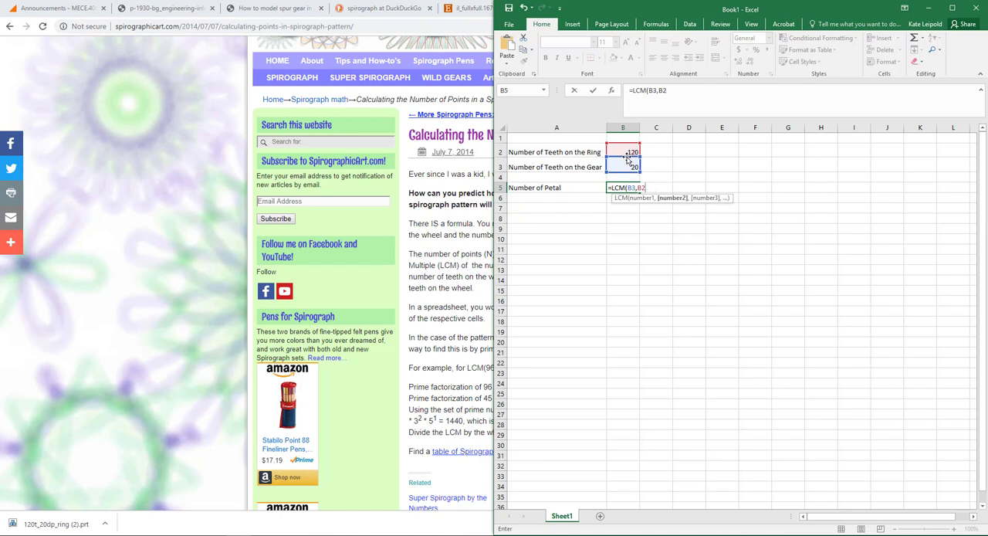
pyautogui.write('/')
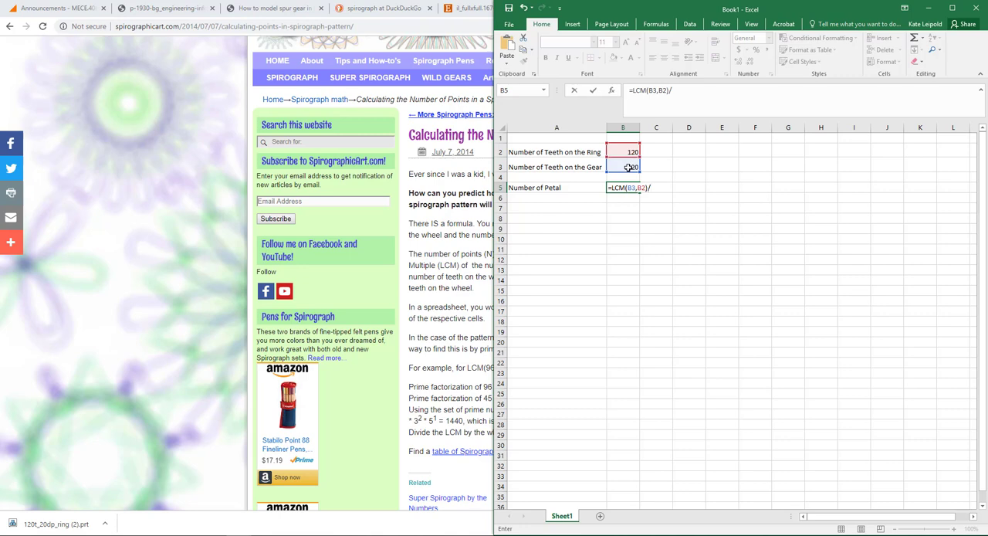
pyautogui.click(629, 167)
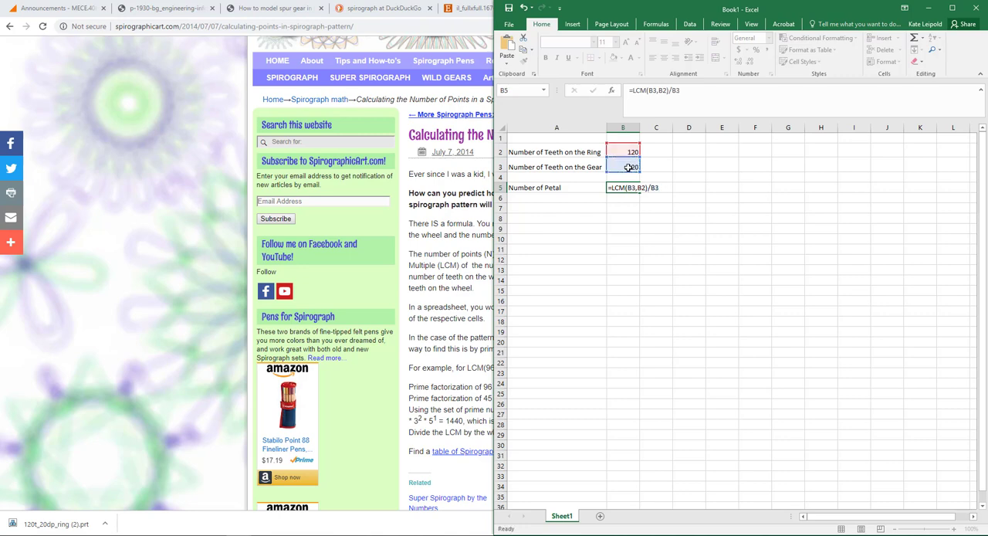
pyautogui.press('Return')
# - Test the petal formula with gear tooth counts of 21 and 30 in cell B3
pyautogui.click(627, 167)
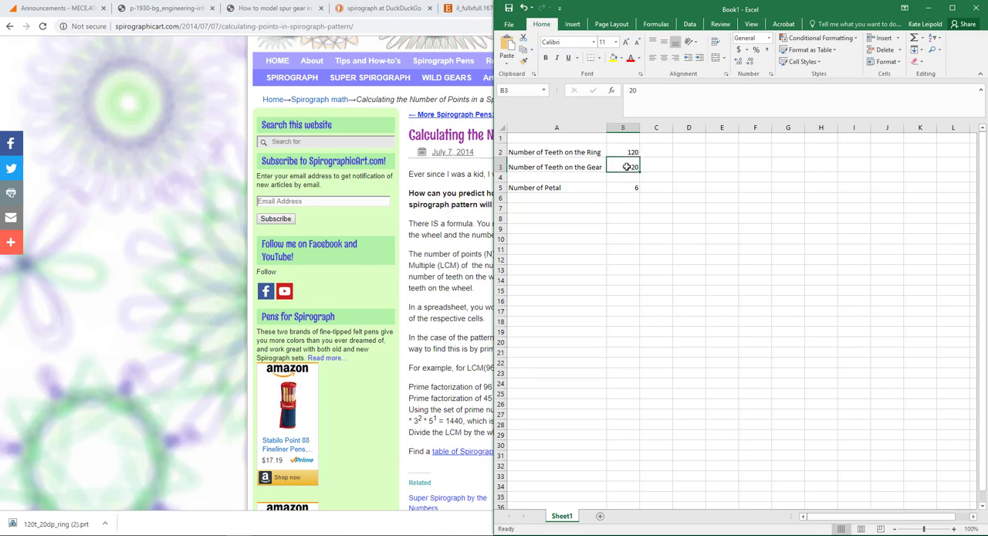
pyautogui.write('21')
pyautogui.press('Return')
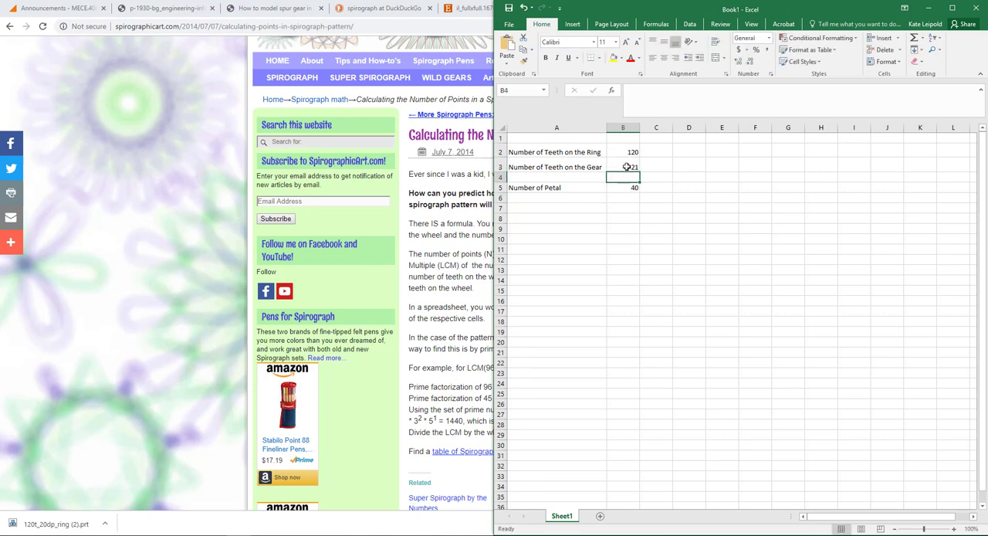
pyautogui.click(627, 167)
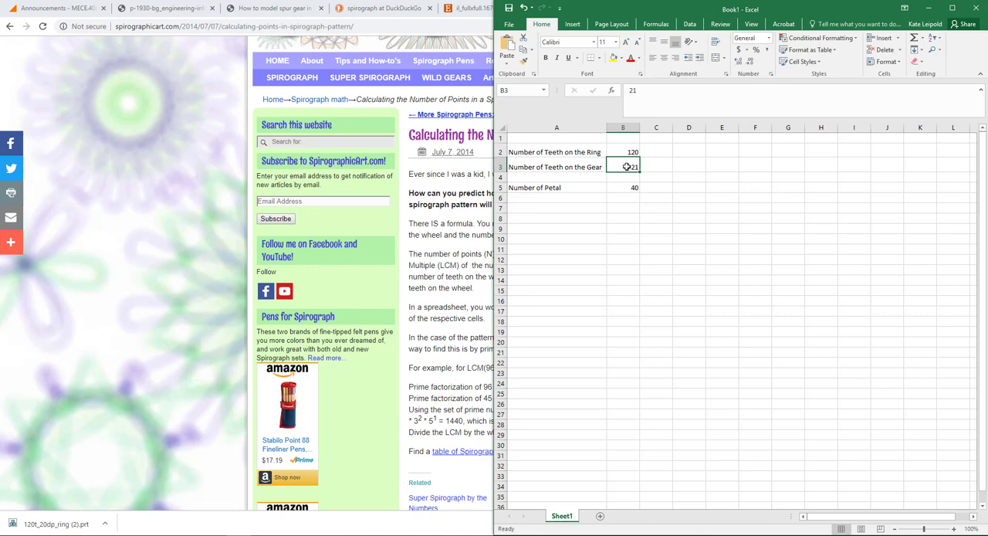
pyautogui.write('30')
pyautogui.press('Return')
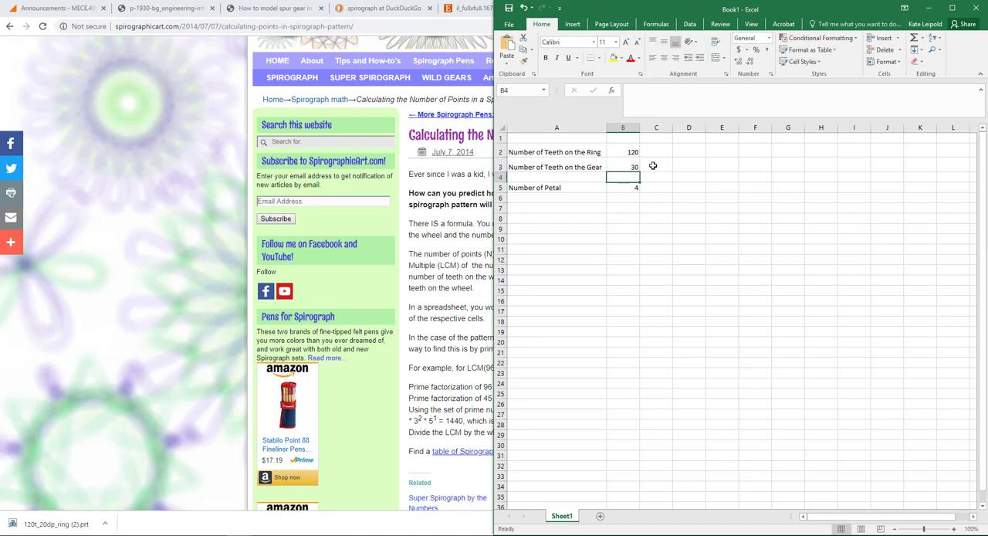
# - Set the gear's tooth count in cell B3 to 31
pyautogui.press('Up')
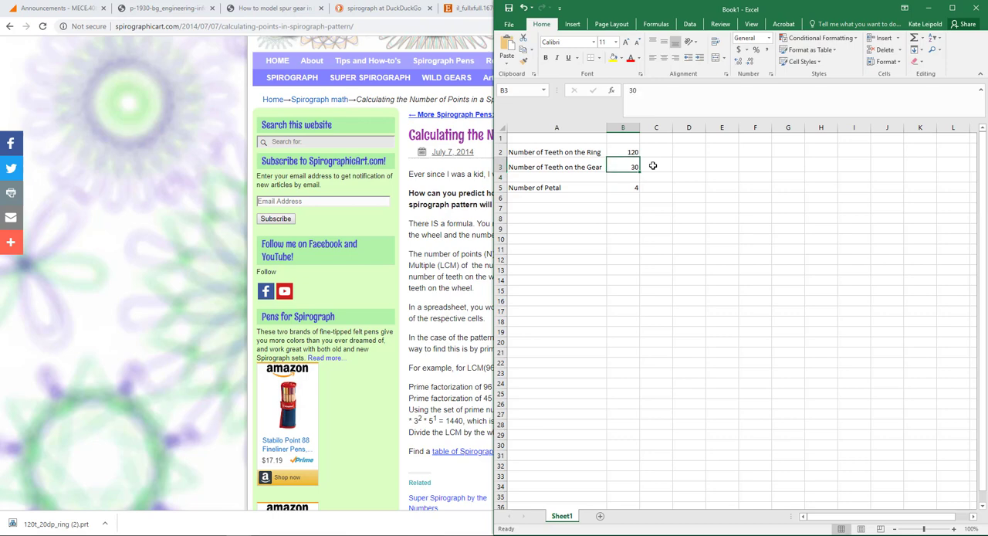
pyautogui.write('31')
pyautogui.press('Return')
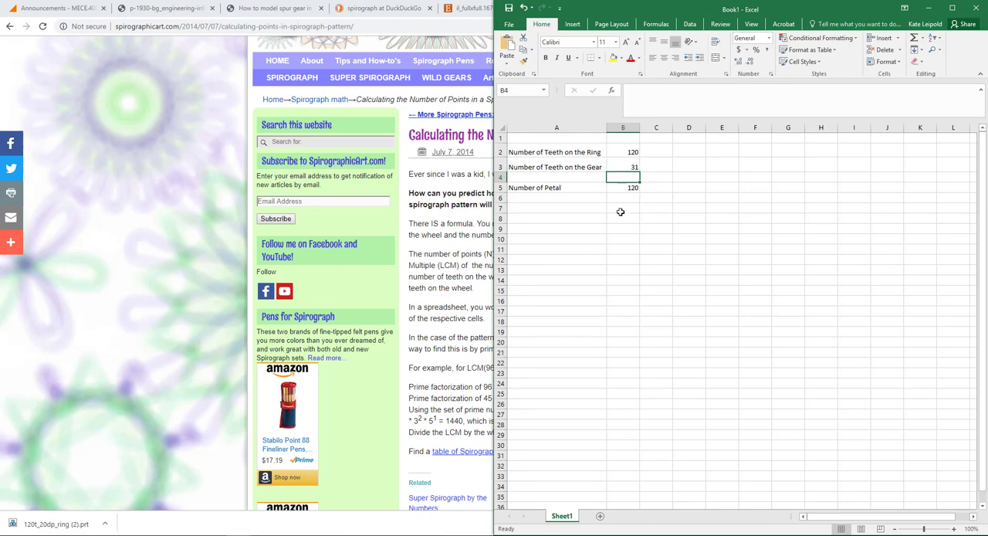
# - Test the petal formula with gear tooth counts of 34 and 15 in cell B3
pyautogui.click(626, 167)
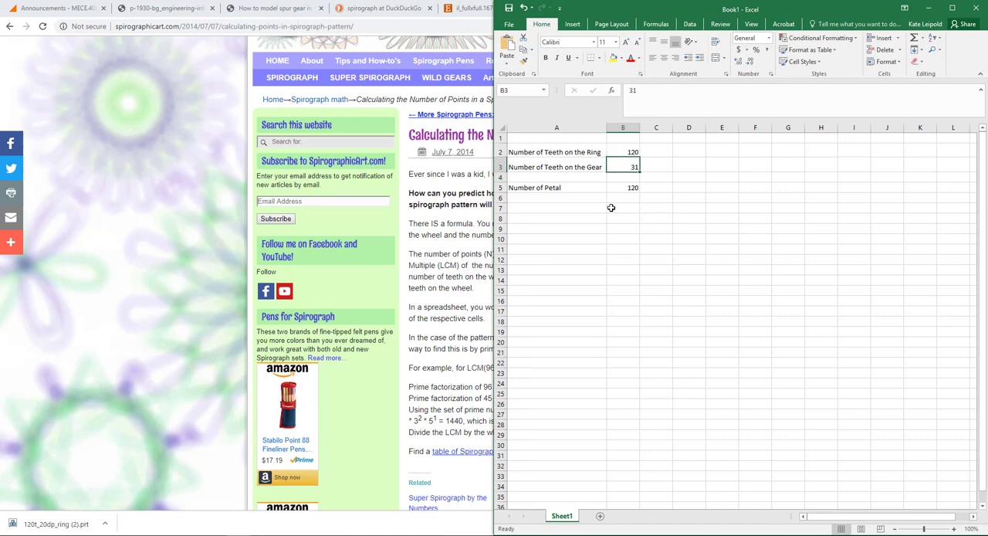
pyautogui.write('345')
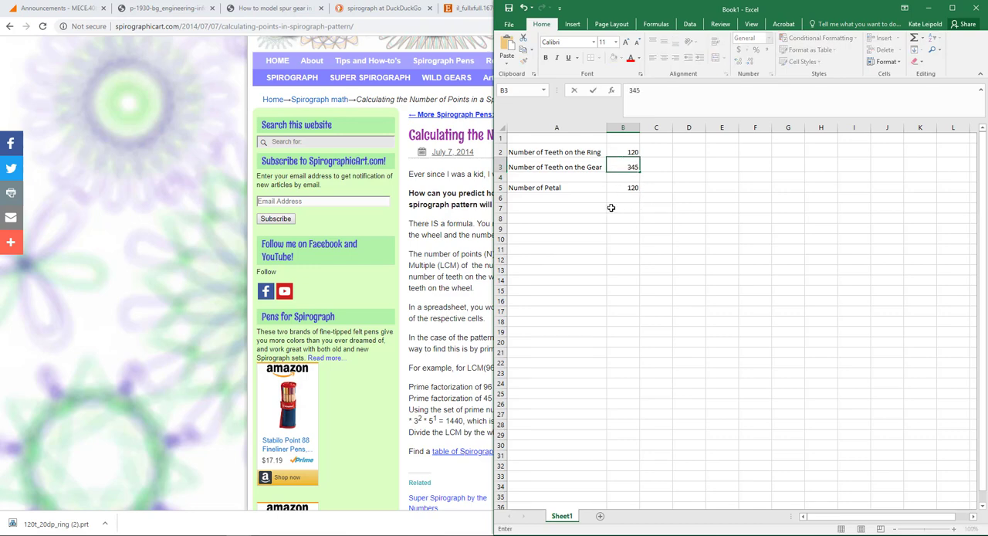
pyautogui.press('BackSpace')
pyautogui.press('Return')
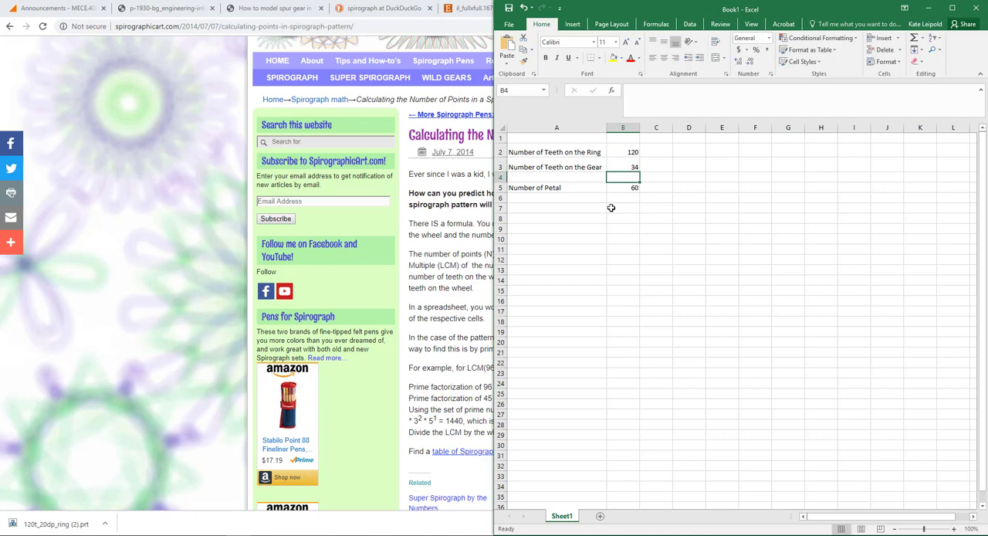
pyautogui.click(622, 168)
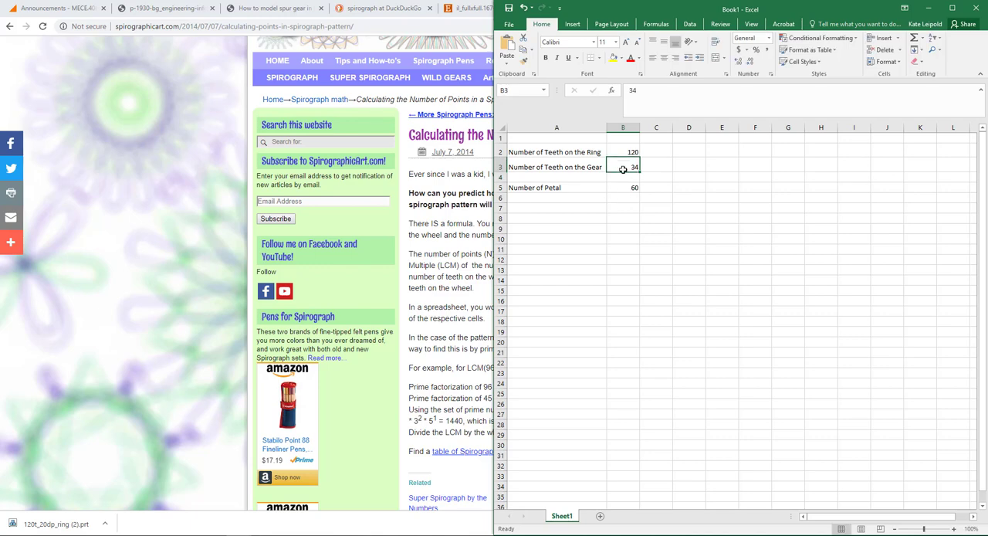
pyautogui.write('15')
pyautogui.press('Return')
# - Set the gear's tooth count in cell B3 to 21 and check the petal formula in cell B5
pyautogui.click(625, 166)
pyautogui.write('21')
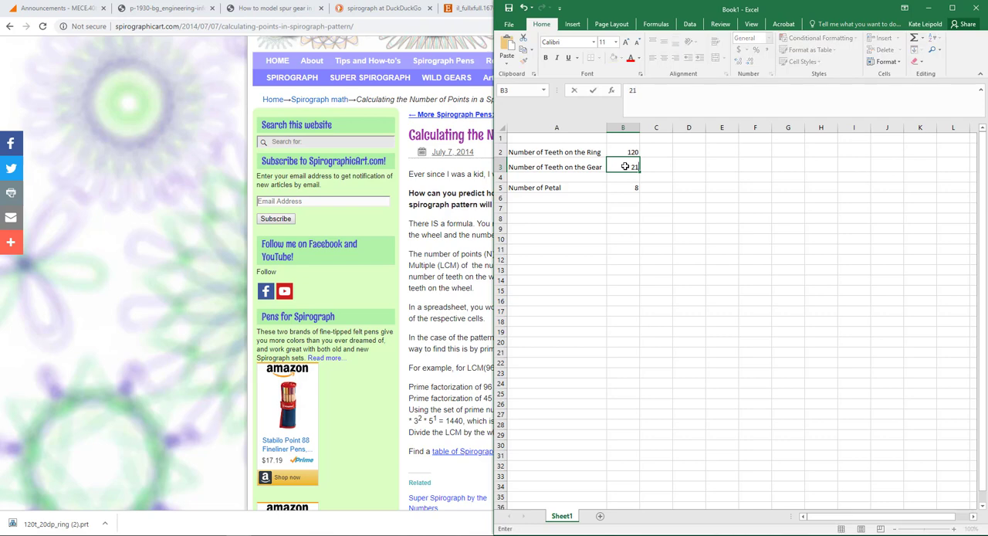
pyautogui.press('Return')
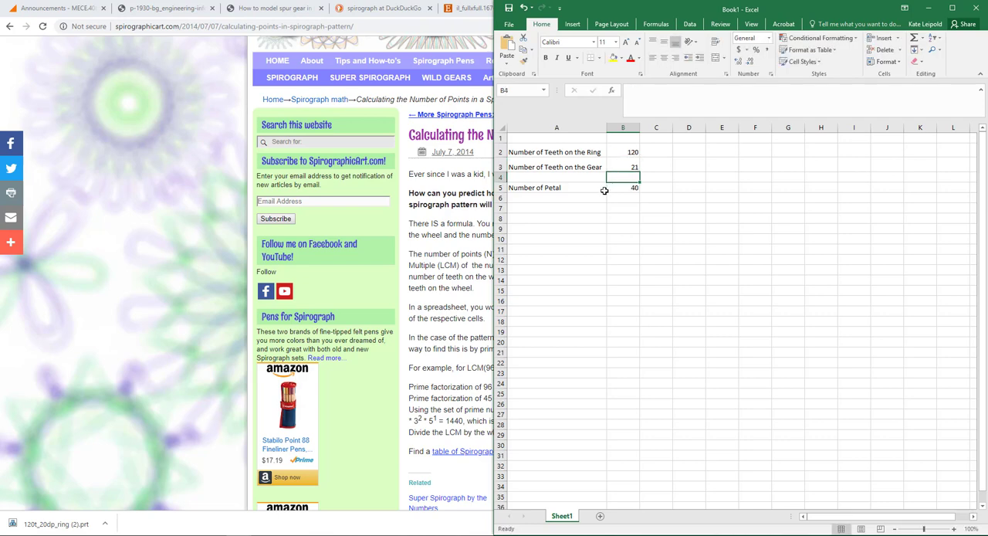
pyautogui.click(605, 187)
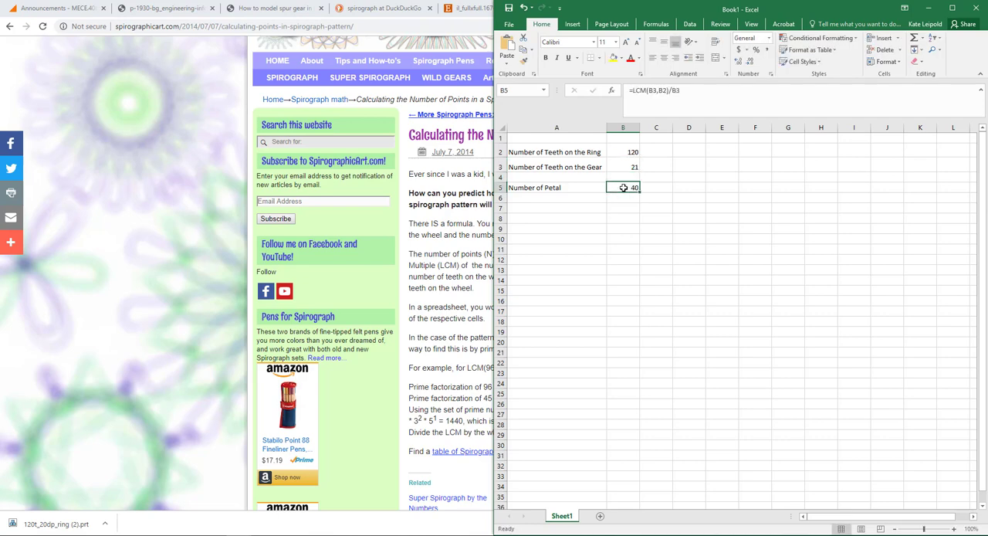
pyautogui.click(599, 209)
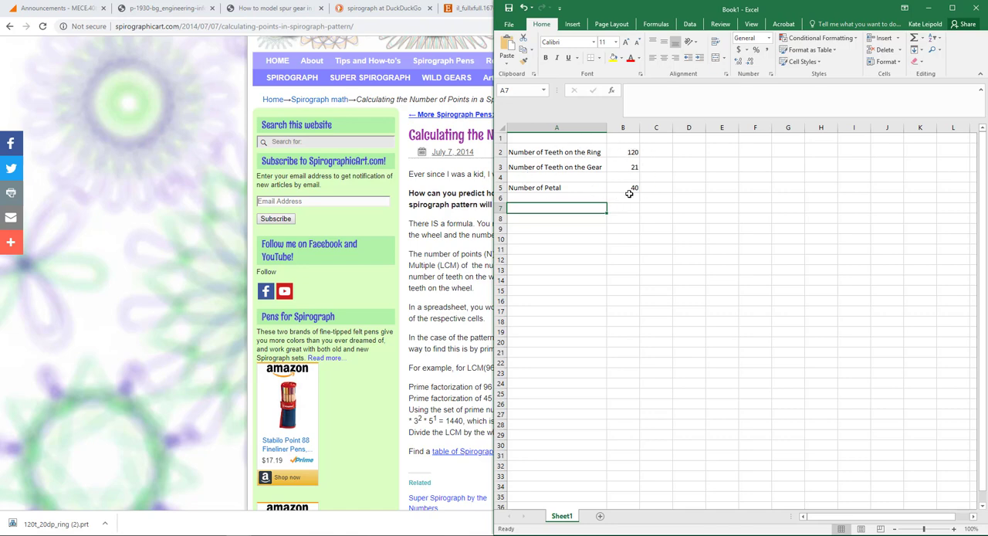
# - Start saving the workbook to a new location, choosing the folder Documents > GrabCAD > 2191 MECE-406 > Spirograph
pyautogui.click(519, 28)
pyautogui.click(530, 130)
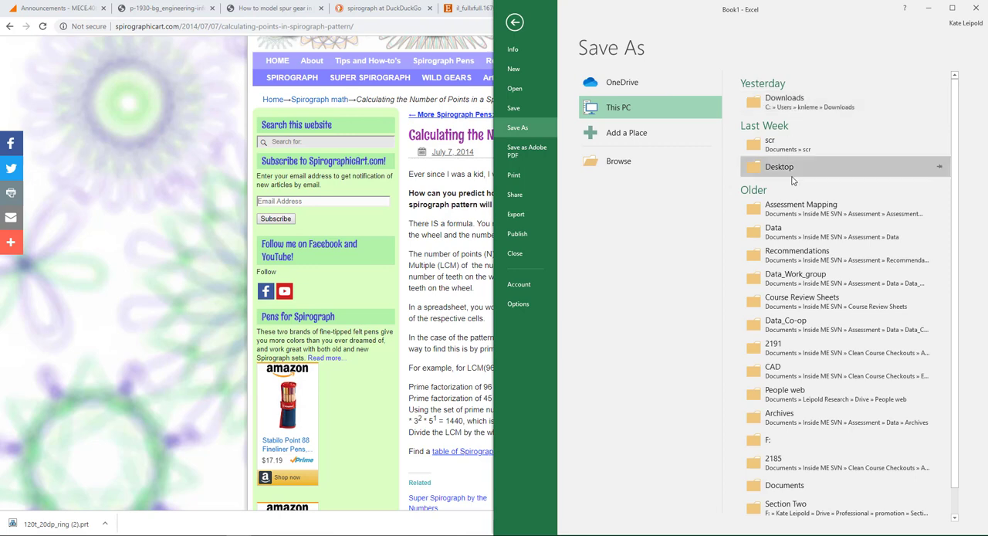
pyautogui.click(660, 168)
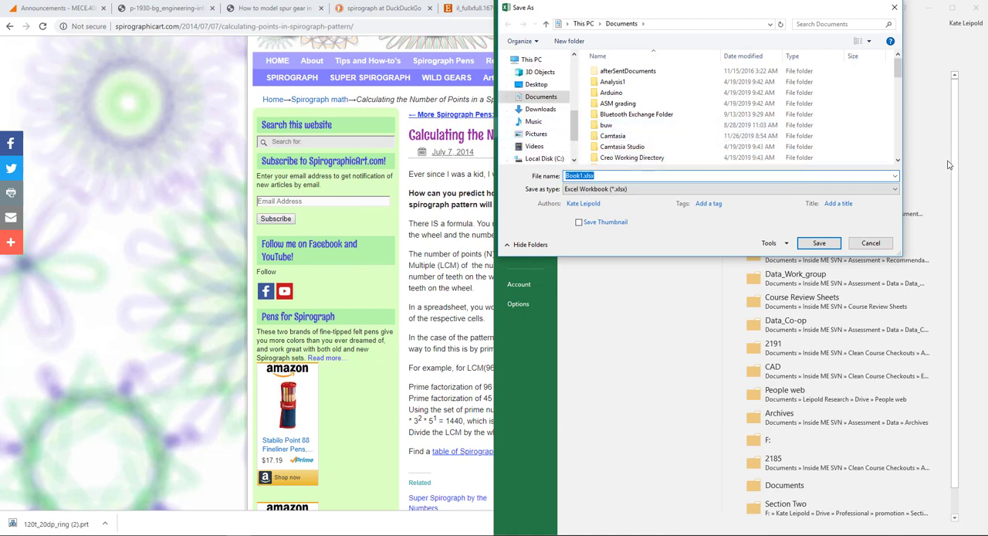
pyautogui.click(901, 147)
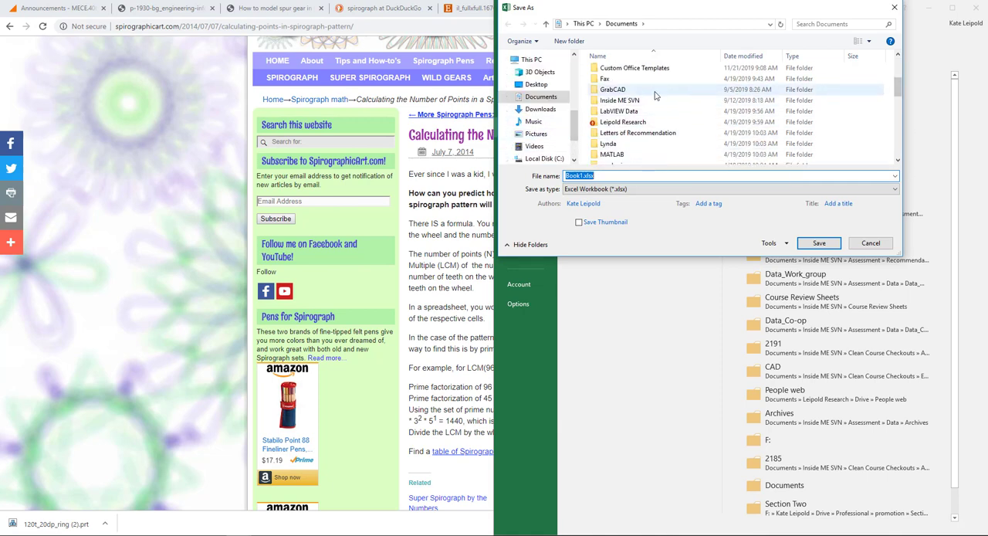
pyautogui.doubleClick(618, 89)
pyautogui.click(625, 81)
pyautogui.doubleClick(622, 71)
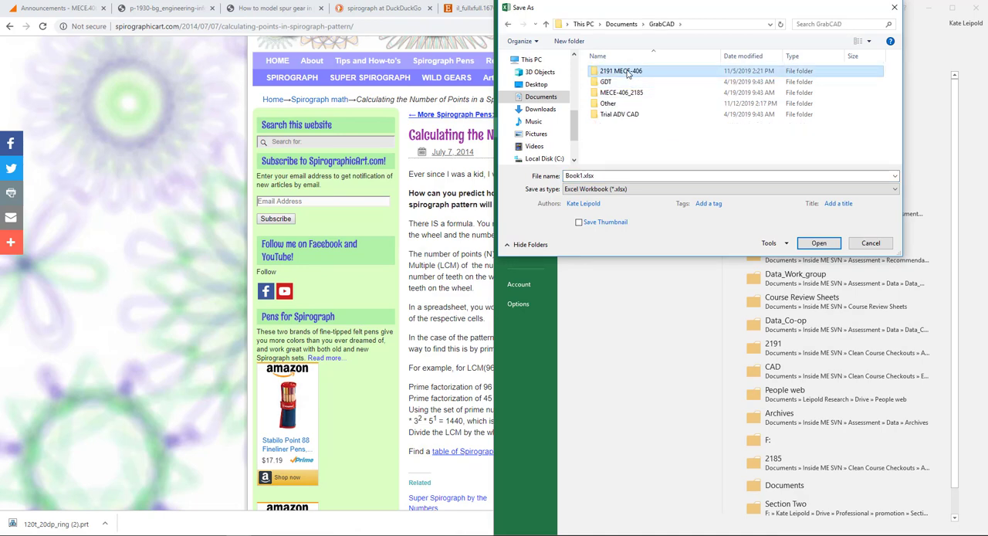
pyautogui.scroll(-1, 632, 136)
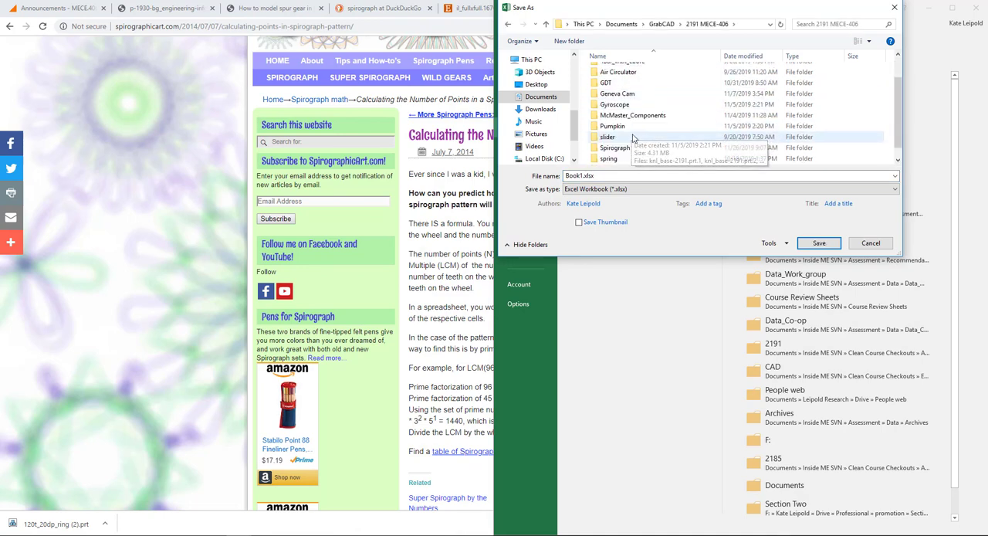
pyautogui.doubleClick(634, 148)
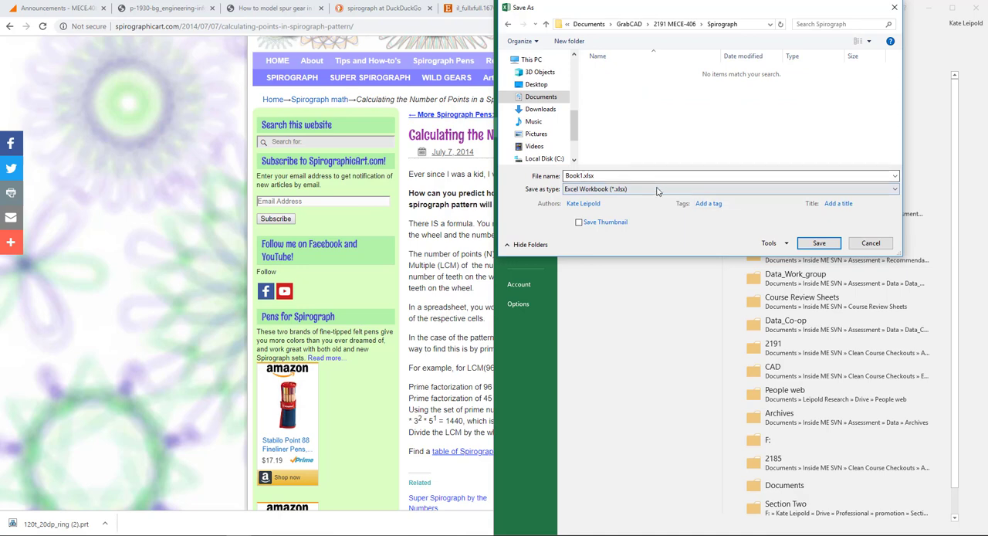
# - Name the workbook petal_calc and save it as an Excel Workbook in the Spirograph folder
pyautogui.click(620, 174)
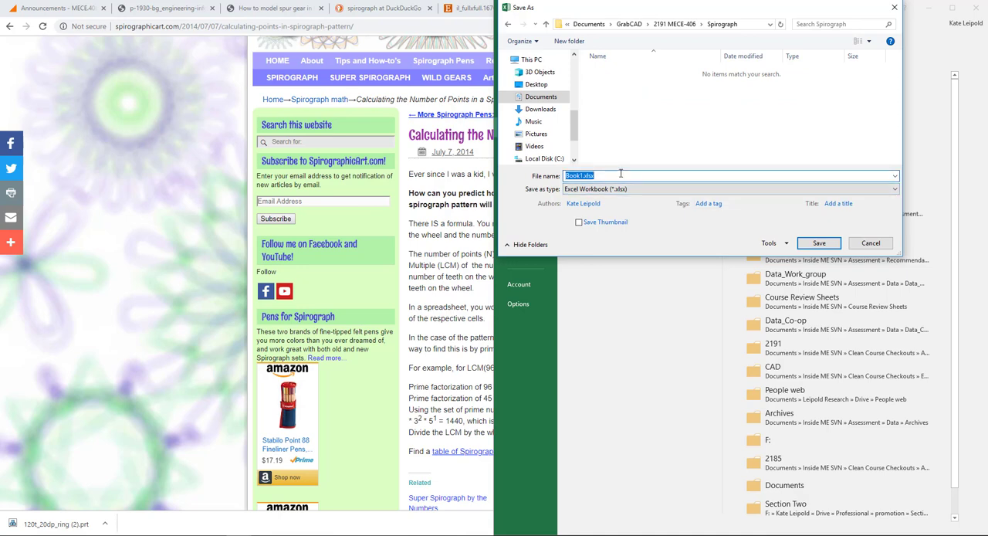
pyautogui.write('petal_calc')
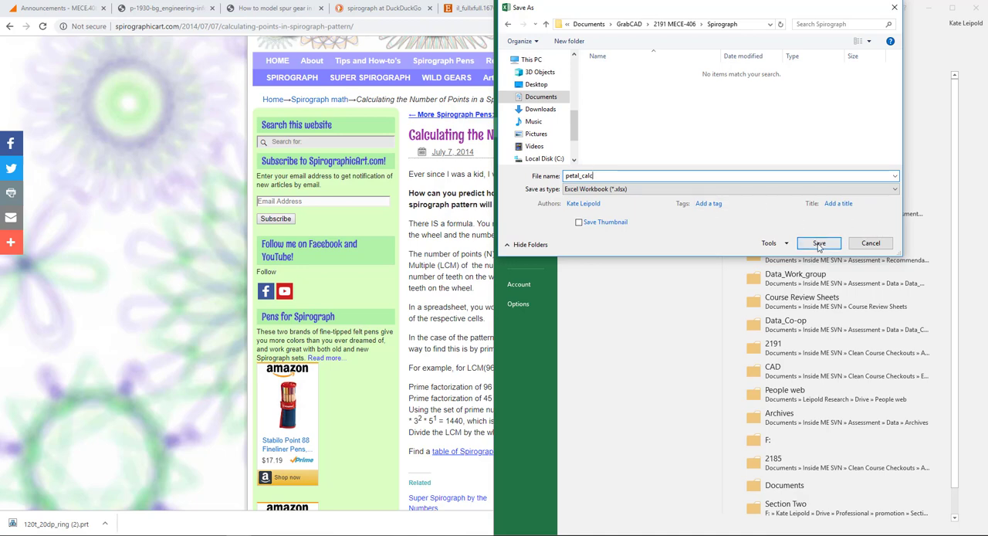
pyautogui.click(819, 243)
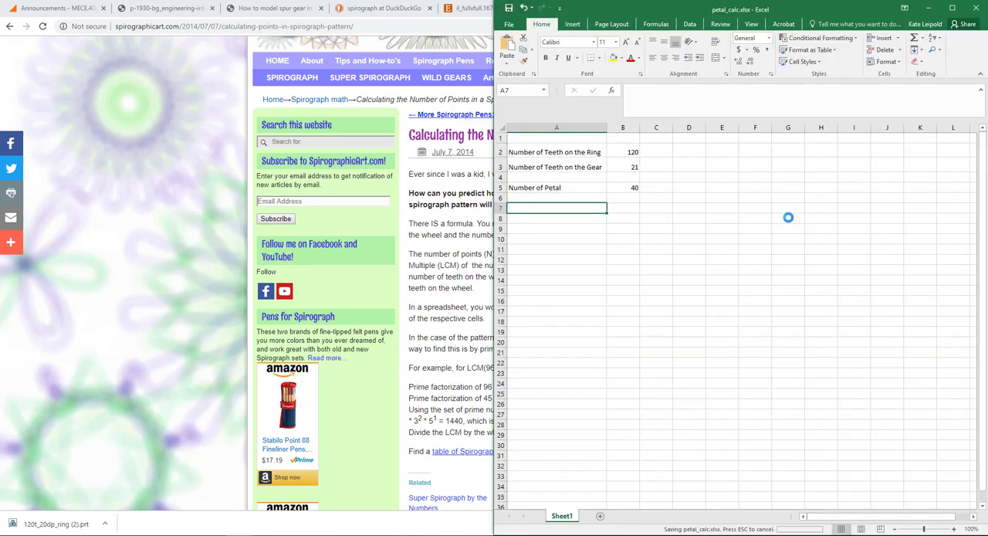
pyautogui.click(788, 217)
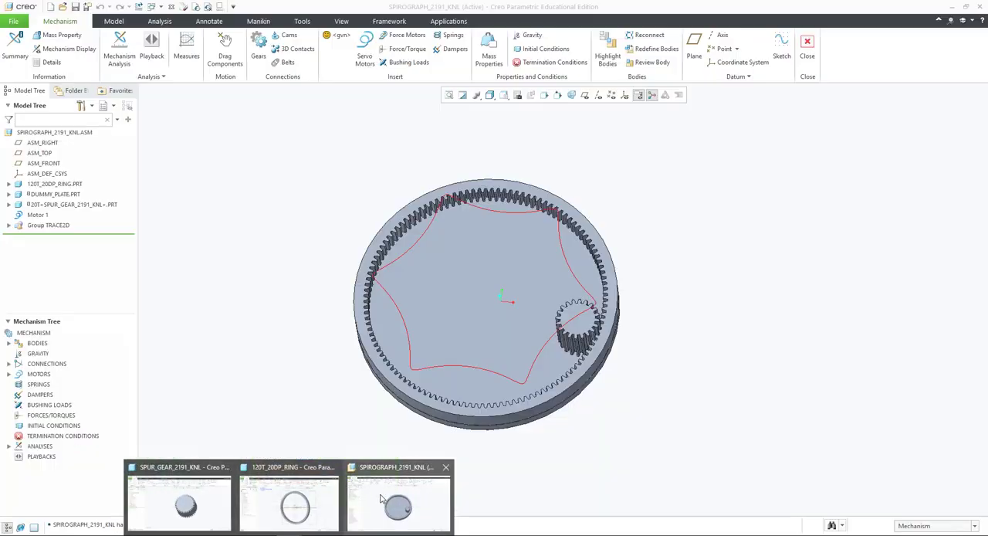
# - Switch to Creo Parametric and leave the Mechanism environment to return to modelling the spirograph assembly
pyautogui.click(379, 491)
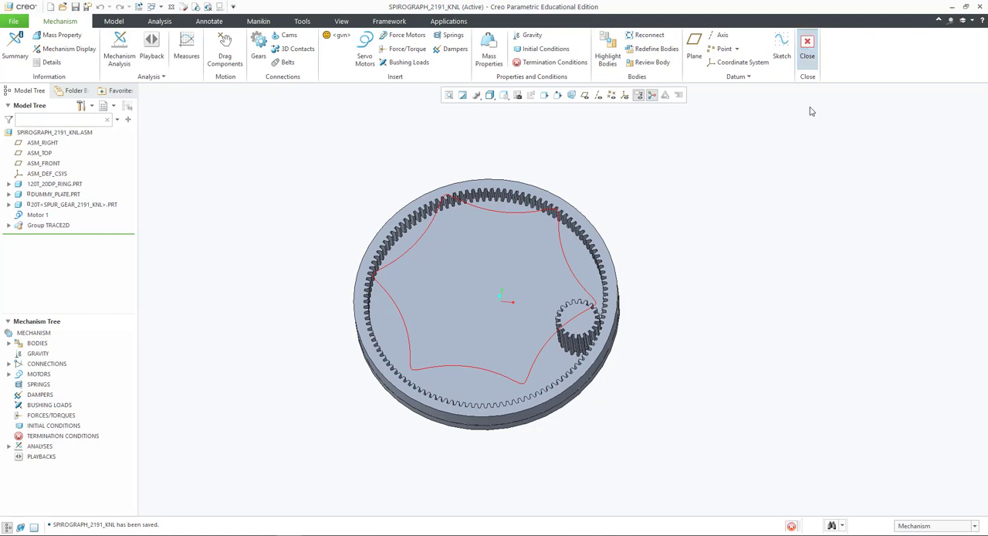
pyautogui.click(808, 48)
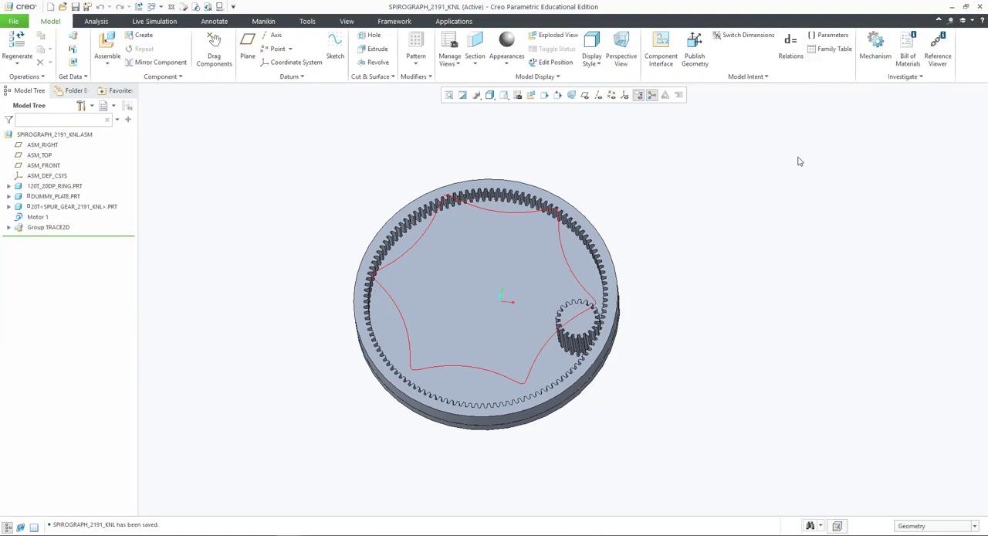
pyautogui.click(103, 22)
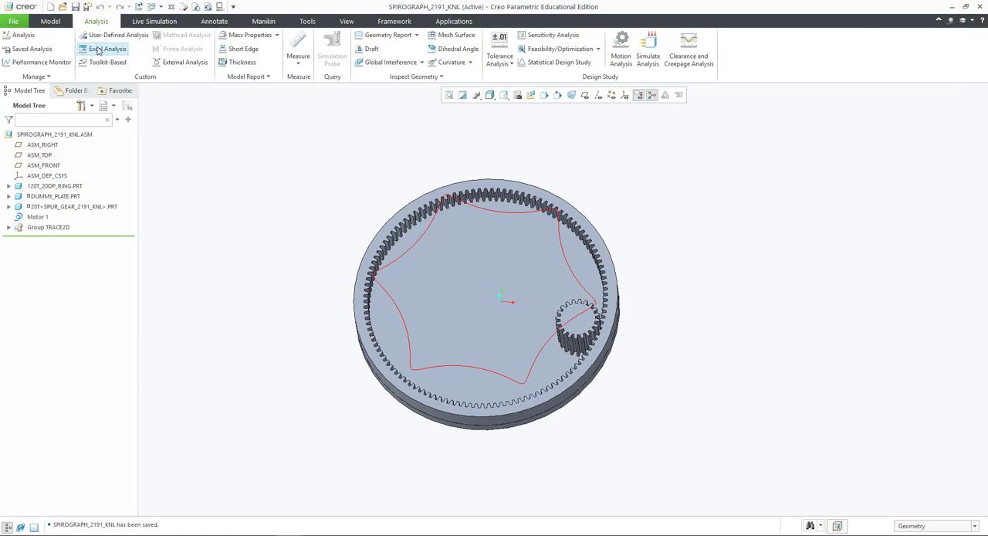
pyautogui.click(51, 21)
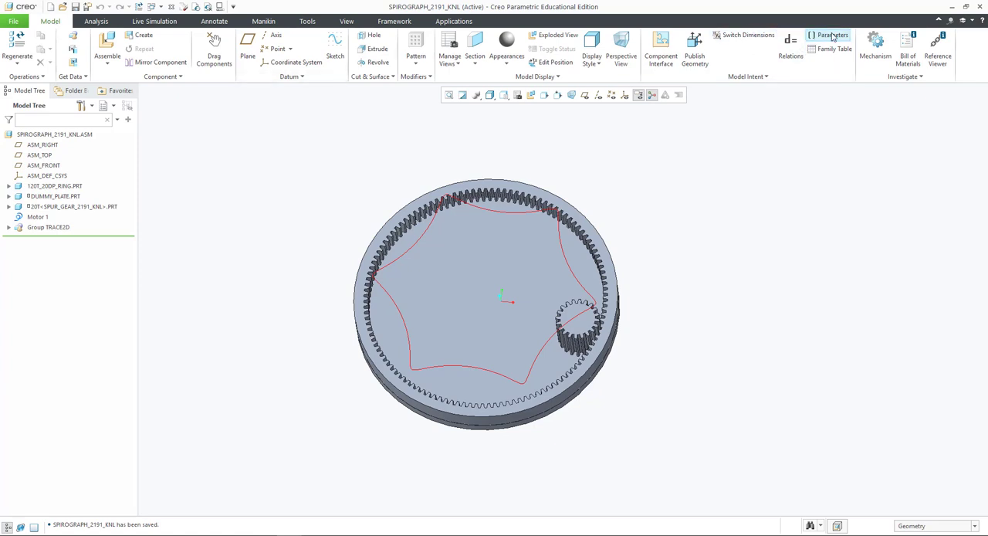
# - Add the assembly relation Ring_teeth = NUMBER_OF_TEETH:0, inserting the tooth count parameter of the 120T_20DP_RING part
pyautogui.click(790, 47)
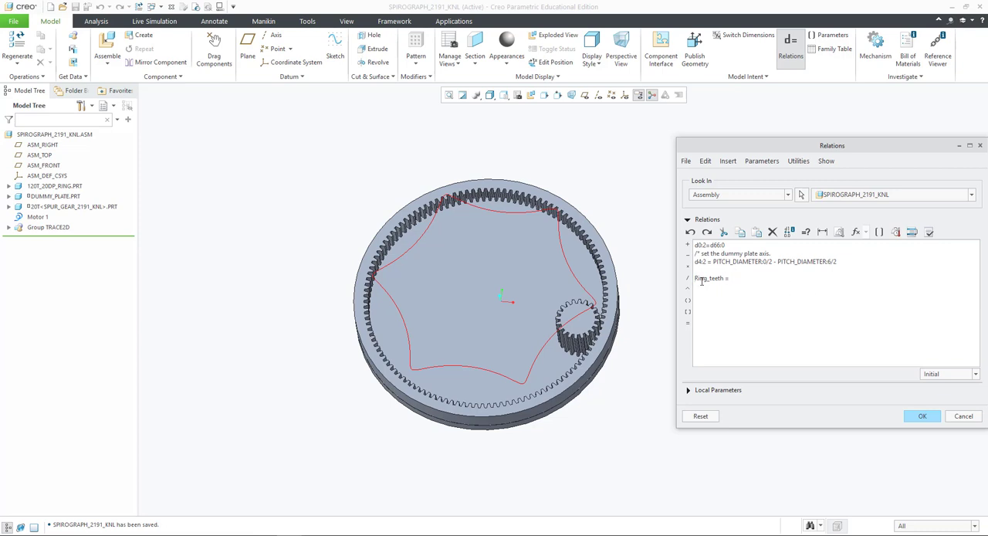
pyautogui.write('/*')
pyautogui.click(688, 390)
pyautogui.click(770, 354)
pyautogui.click(743, 376)
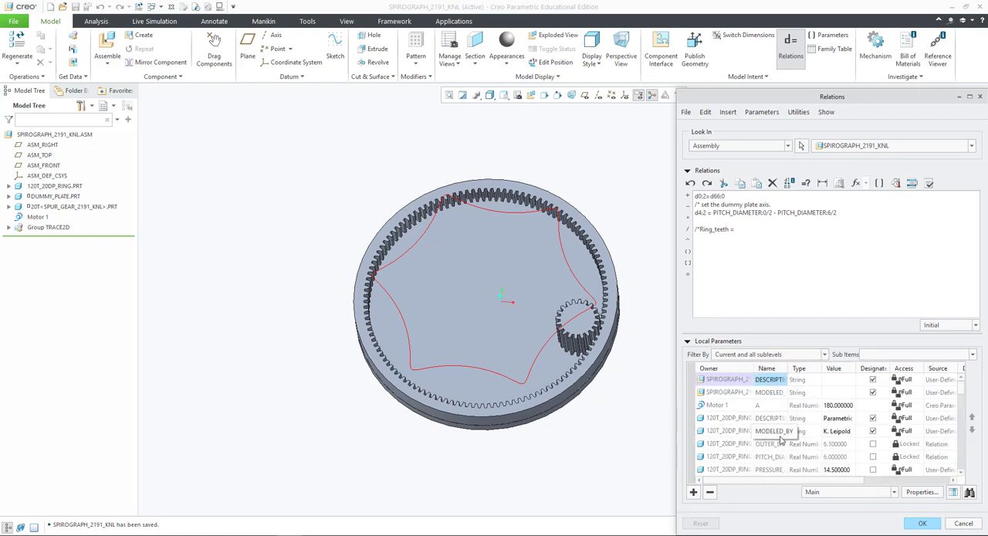
pyautogui.scroll(-1, 774, 436)
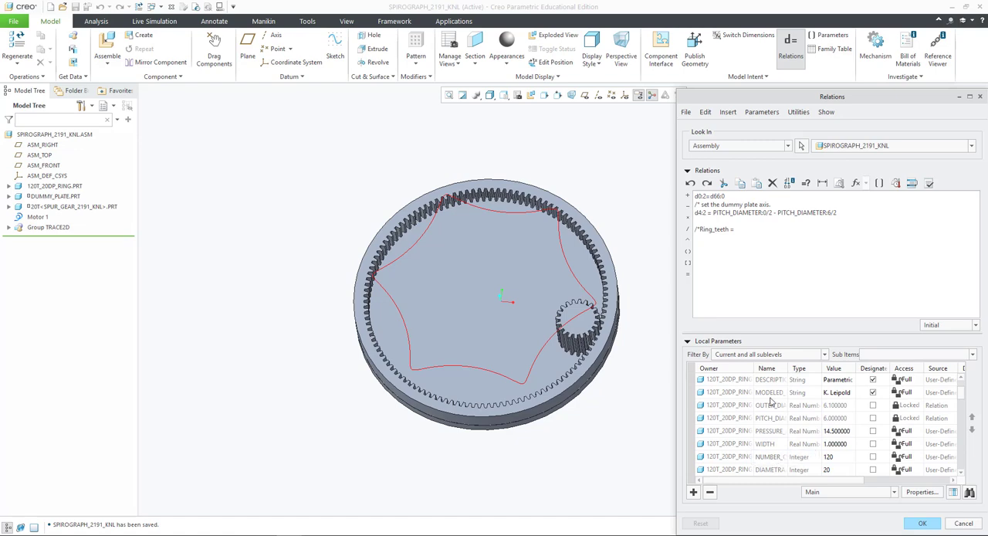
pyautogui.rightClick(776, 456)
pyautogui.click(815, 354)
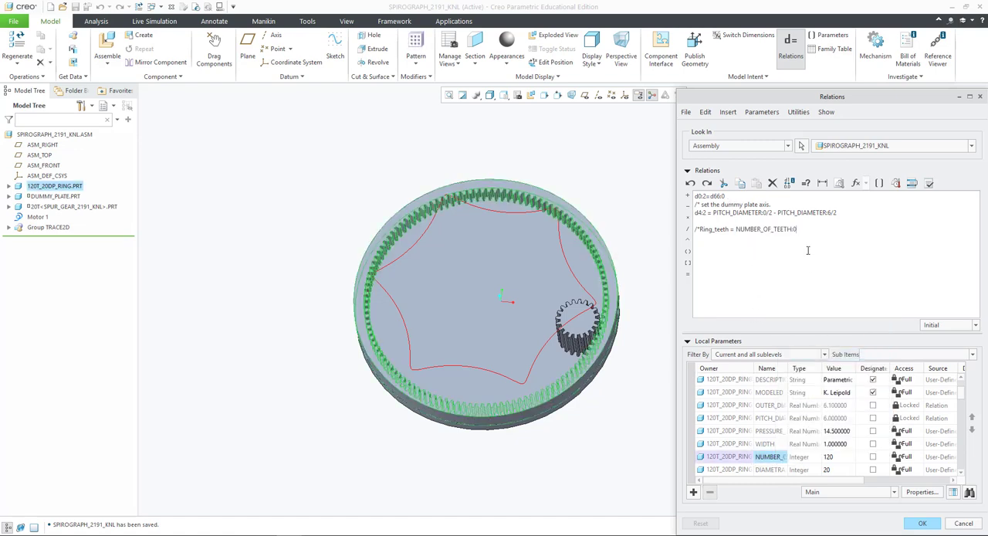
pyautogui.click(700, 230)
pyautogui.press('BackSpace')
pyautogui.press('BackSpace')
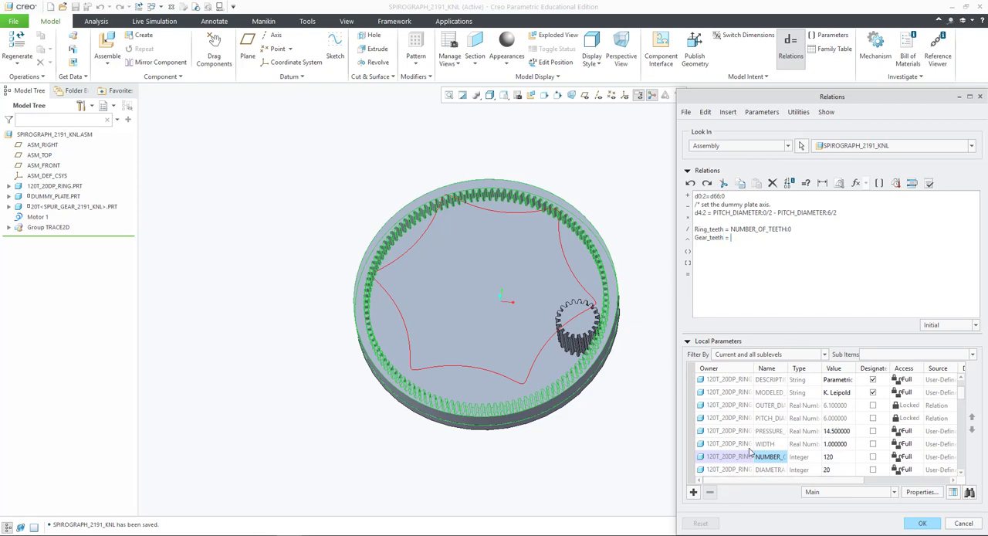
# - Complete the relation Gear_teeth = NUMBER_OF_TEETH:6 by inserting the tooth count parameter of the 20T gear part
pyautogui.scroll(-3, 778, 434)
pyautogui.scroll(-3, 778, 432)
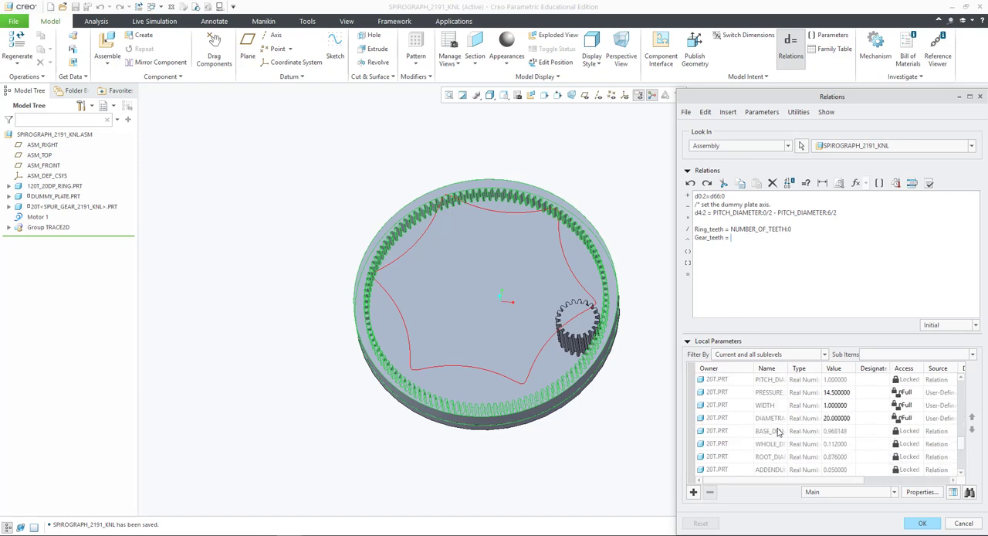
pyautogui.scroll(3, 781, 433)
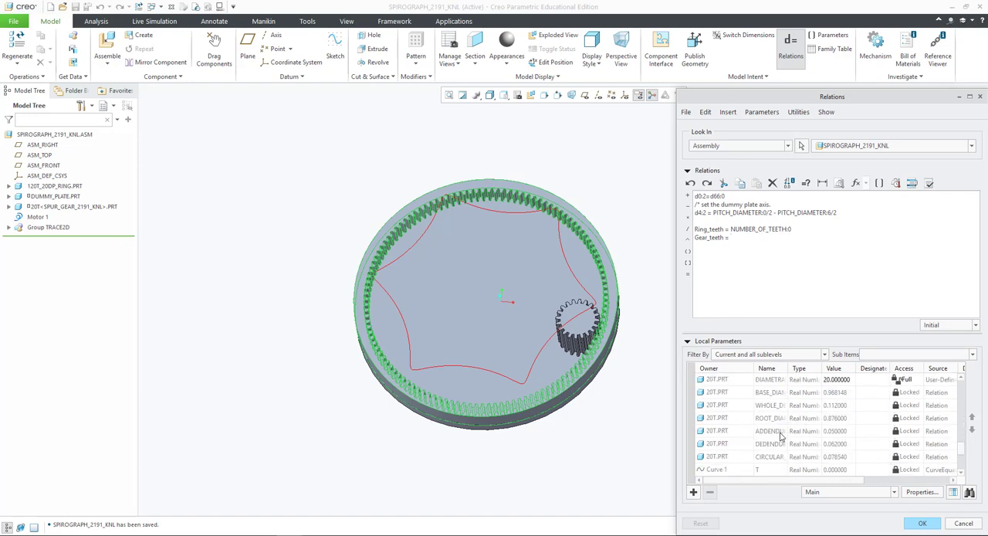
pyautogui.rightClick(776, 407)
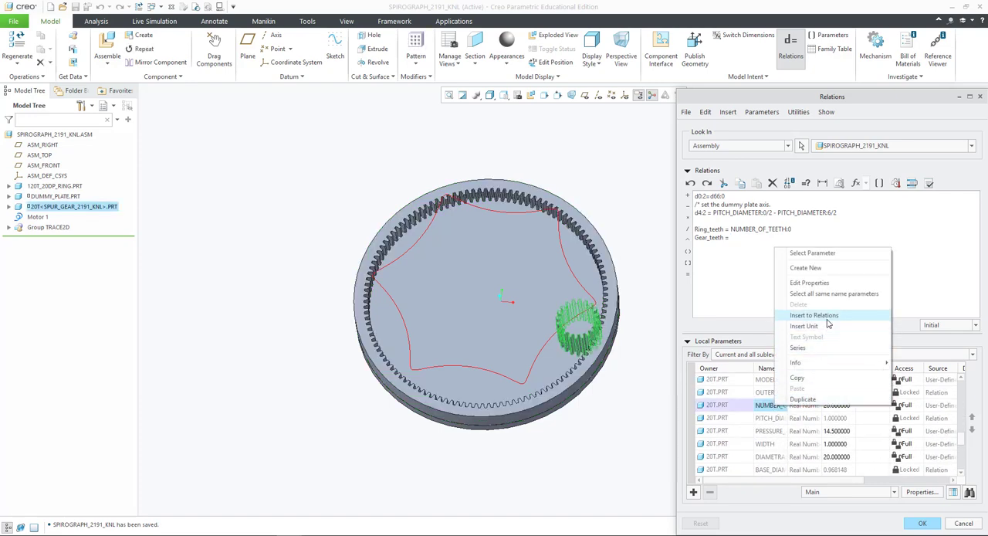
pyautogui.click(803, 315)
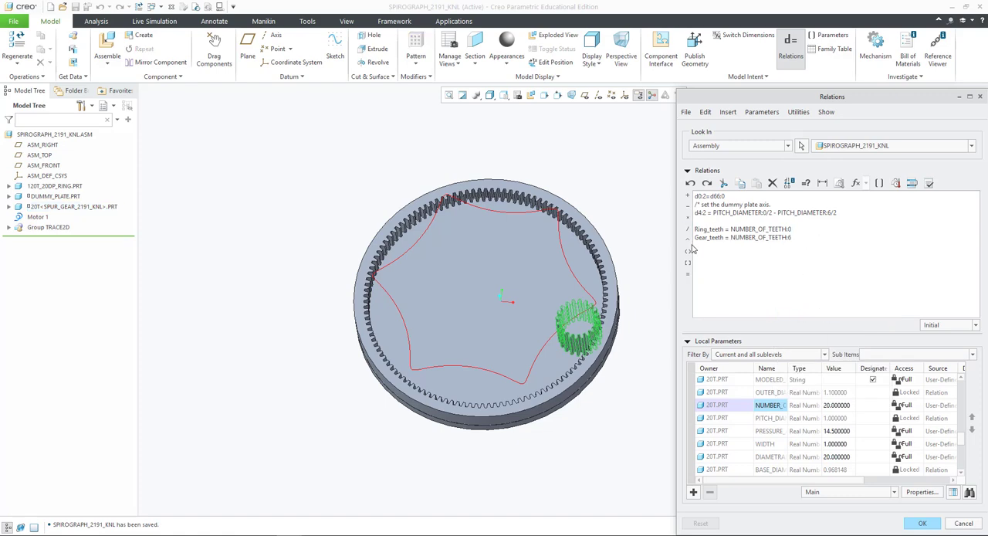
# - Verify the assembly relations and accept them
pyautogui.click(929, 186)
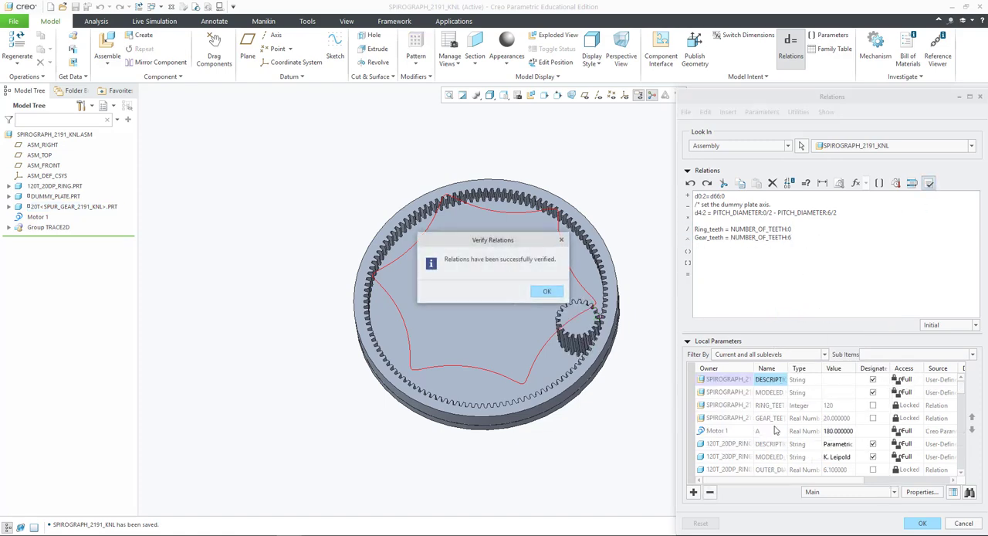
pyautogui.click(545, 290)
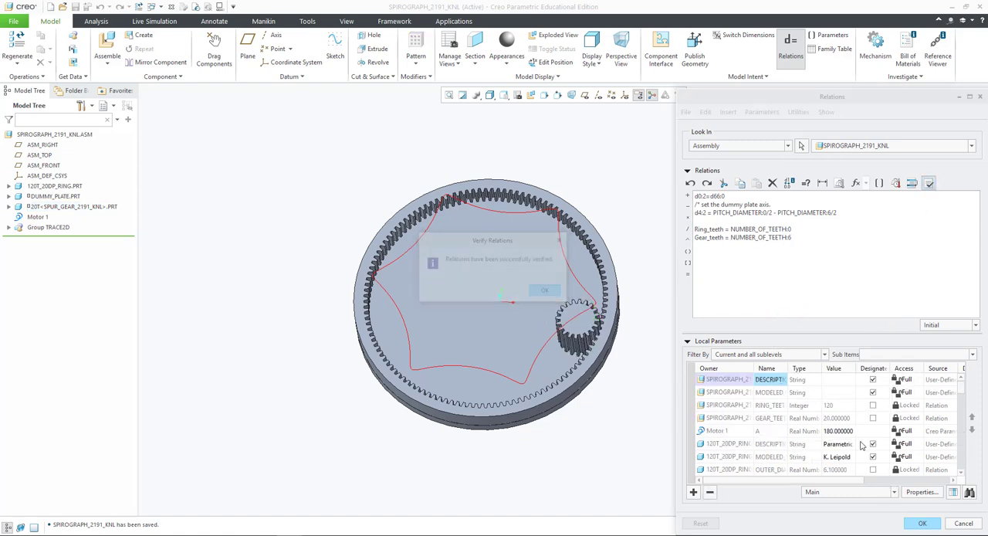
pyautogui.click(923, 525)
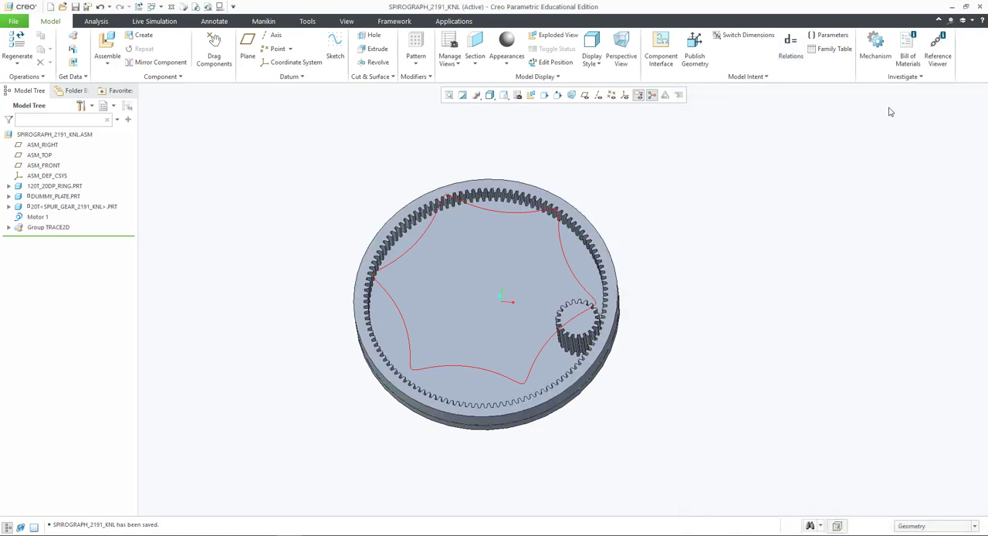
# - Start an Excel Analysis and load petal_calc.xlsx from the Spirograph folder inside GrabCAD, 2191 MECE-406, showing .xlsx files
pyautogui.click(96, 21)
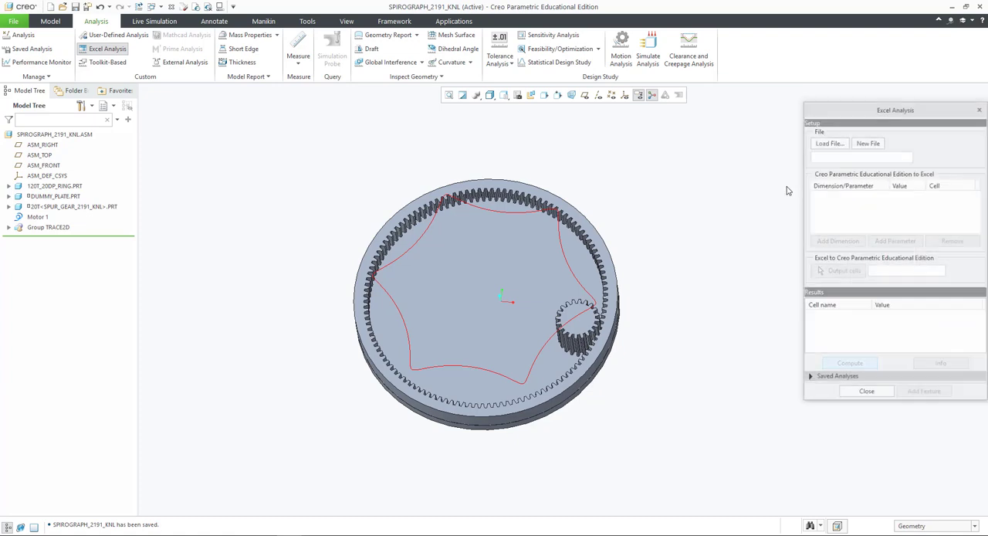
pyautogui.click(828, 143)
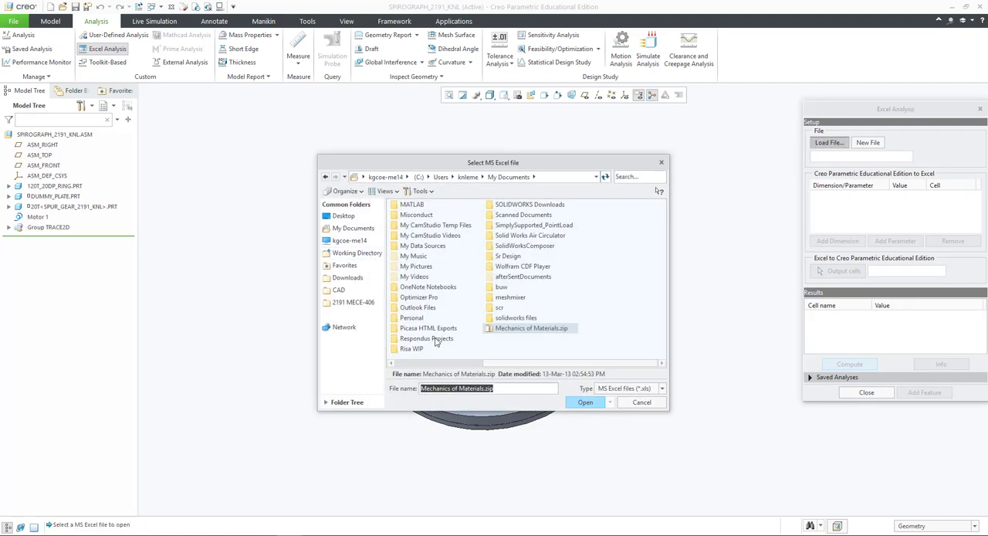
pyautogui.hscroll(-1, 436, 341)
pyautogui.doubleClick(413, 303)
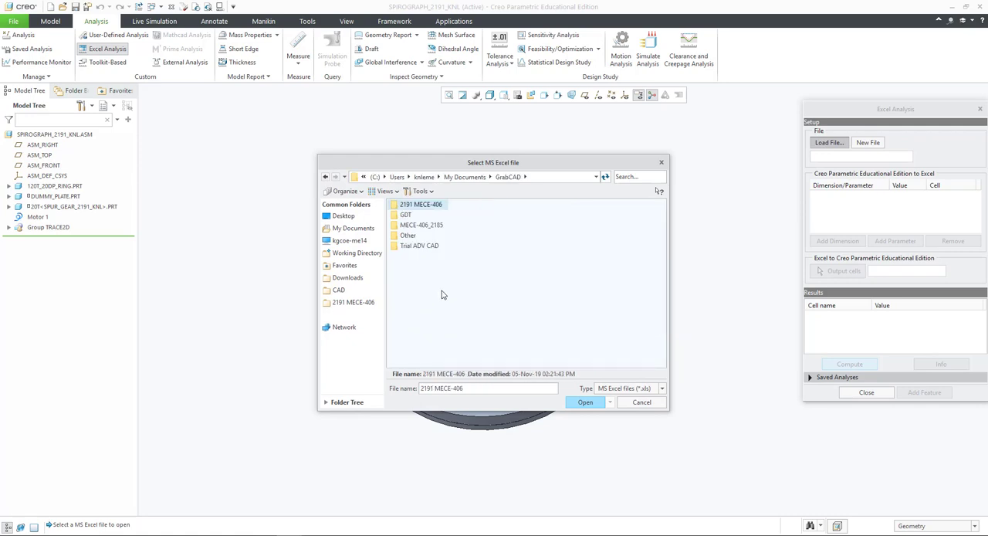
pyautogui.doubleClick(423, 207)
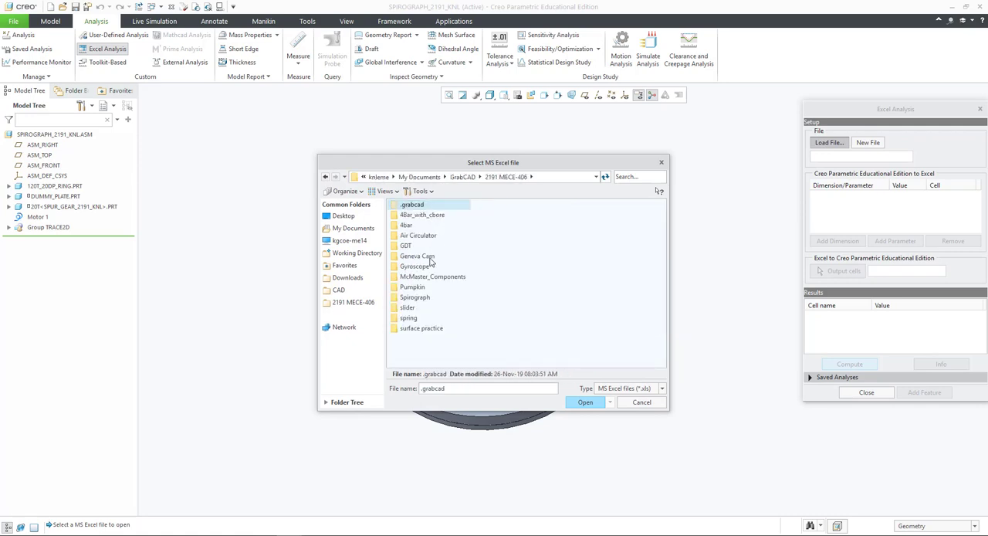
pyautogui.click(423, 300)
pyautogui.doubleClick(423, 301)
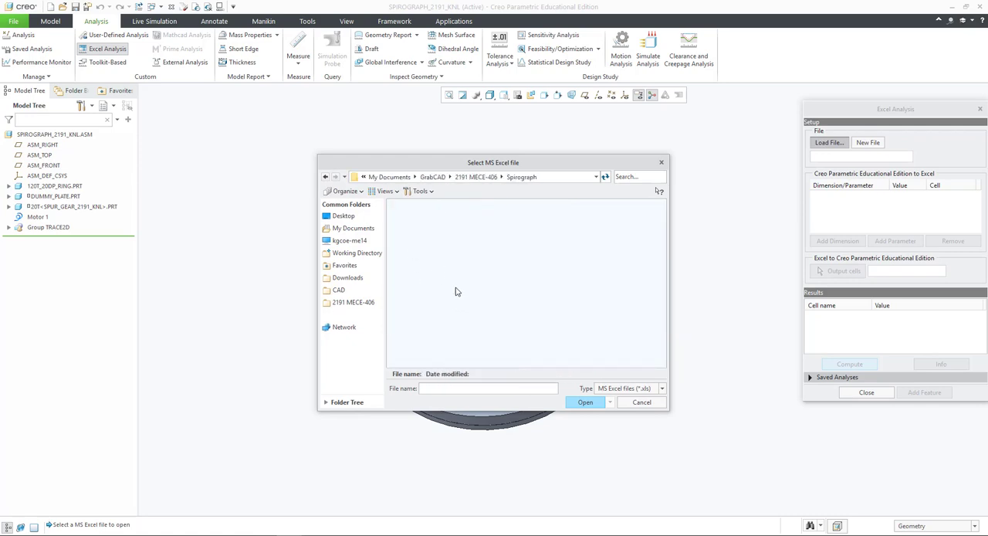
pyautogui.click(614, 390)
pyautogui.click(621, 408)
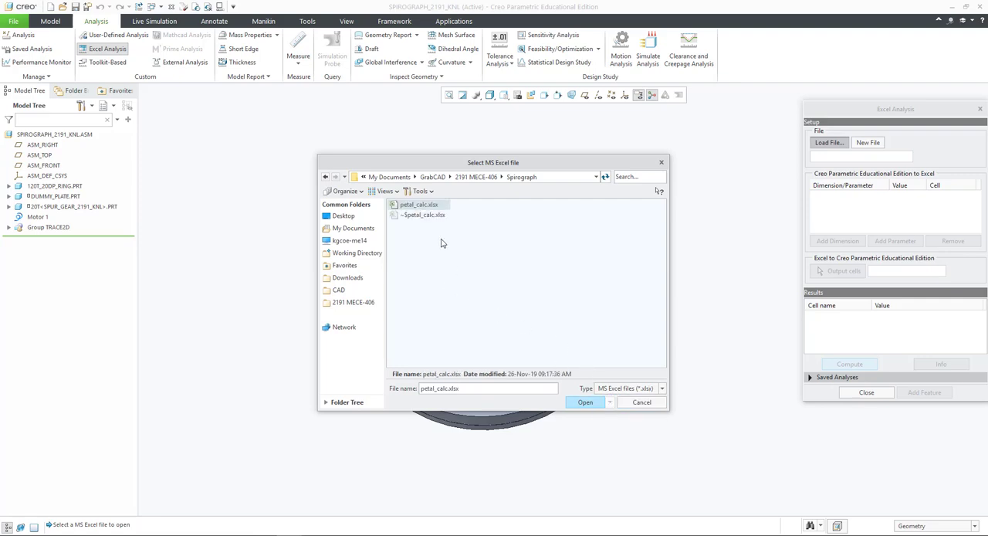
pyautogui.doubleClick(405, 206)
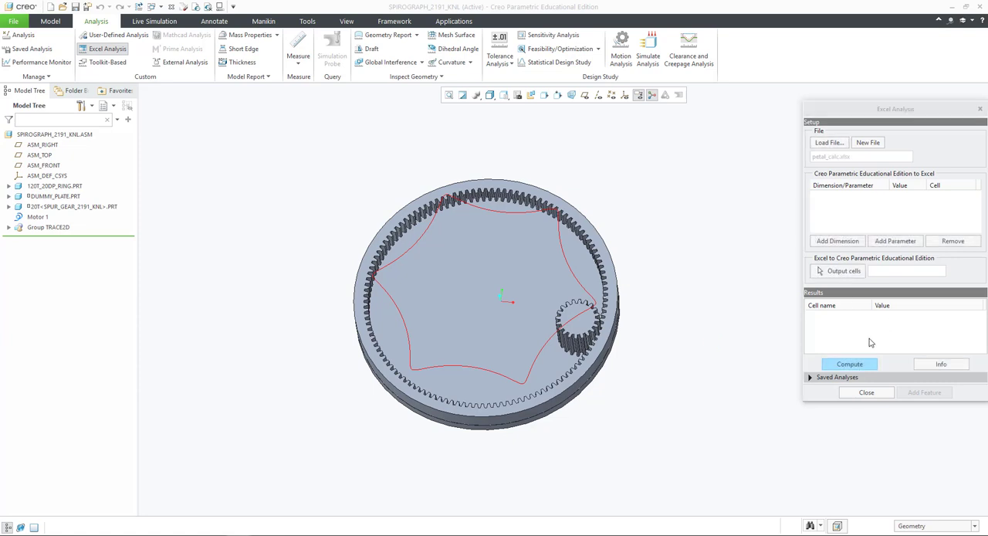
# - Add the GEAR_TEETH assembly parameter as an analysis input and link it to cell B3 of the petal_calc workbook
pyautogui.click(908, 241)
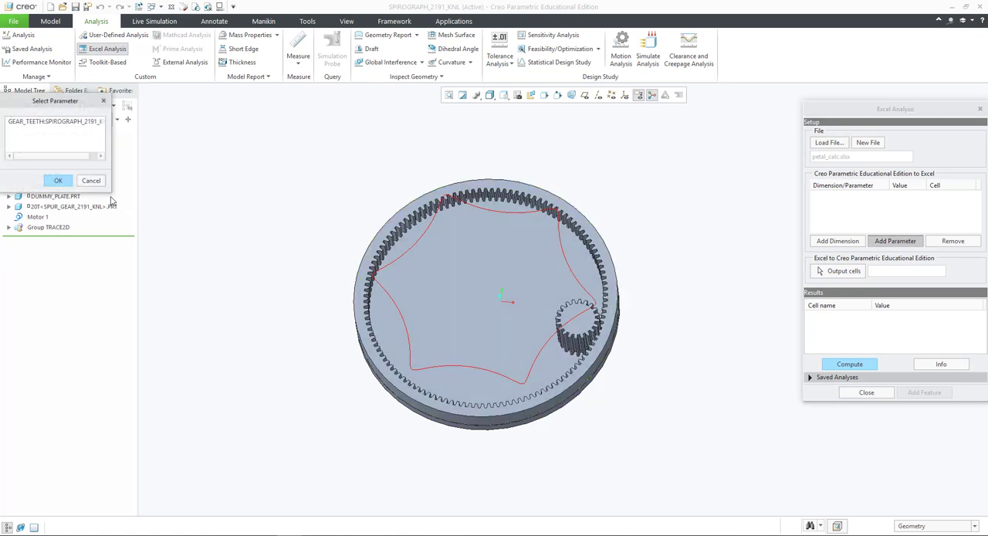
pyautogui.moveTo(85, 103); pyautogui.dragTo(313, 92)
pyautogui.click(282, 110)
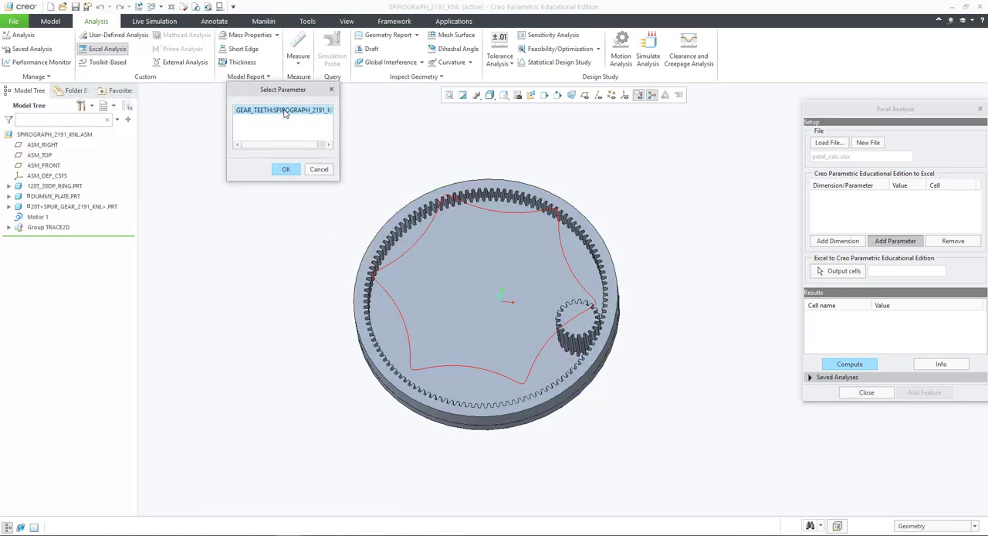
pyautogui.click(285, 170)
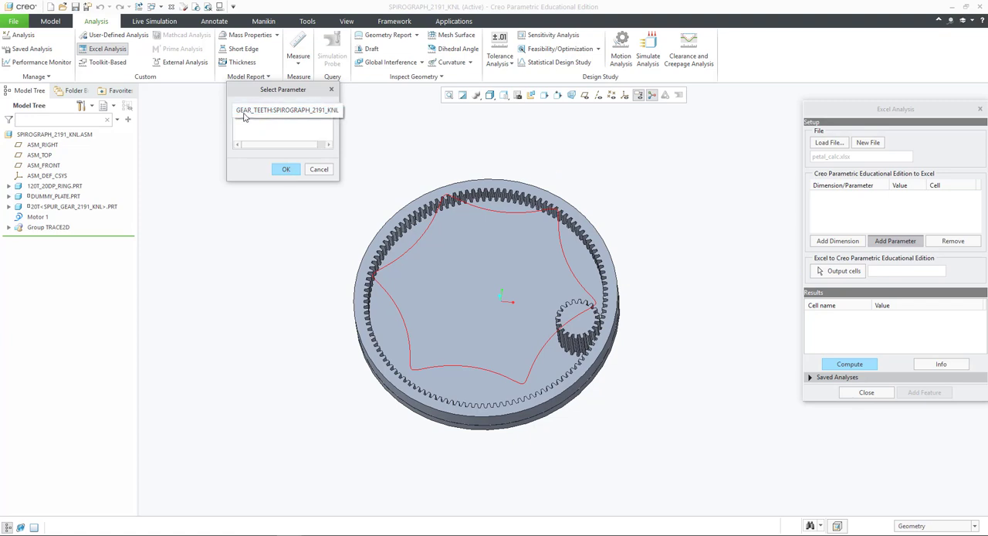
pyautogui.click(285, 170)
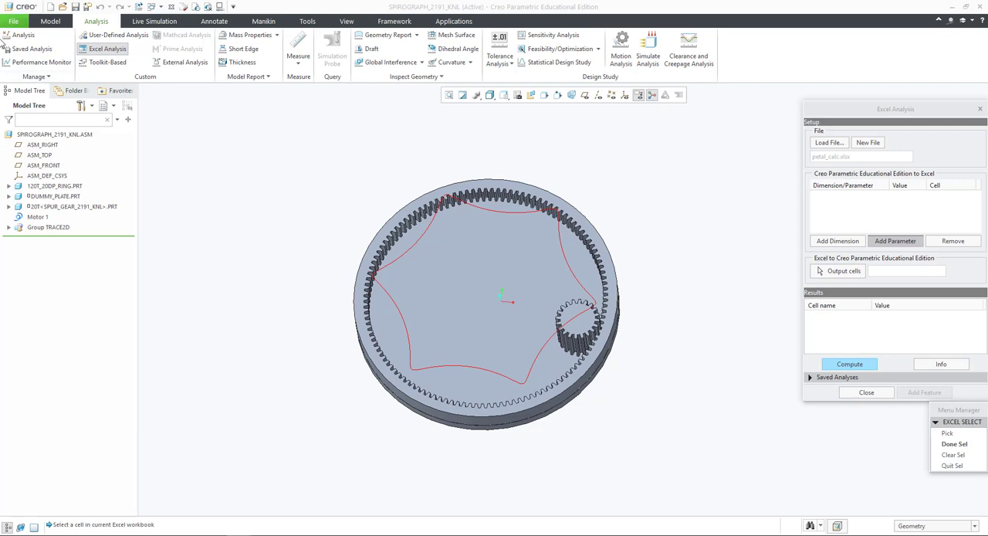
pyautogui.moveTo(2, 224); pyautogui.dragTo(628, 126)
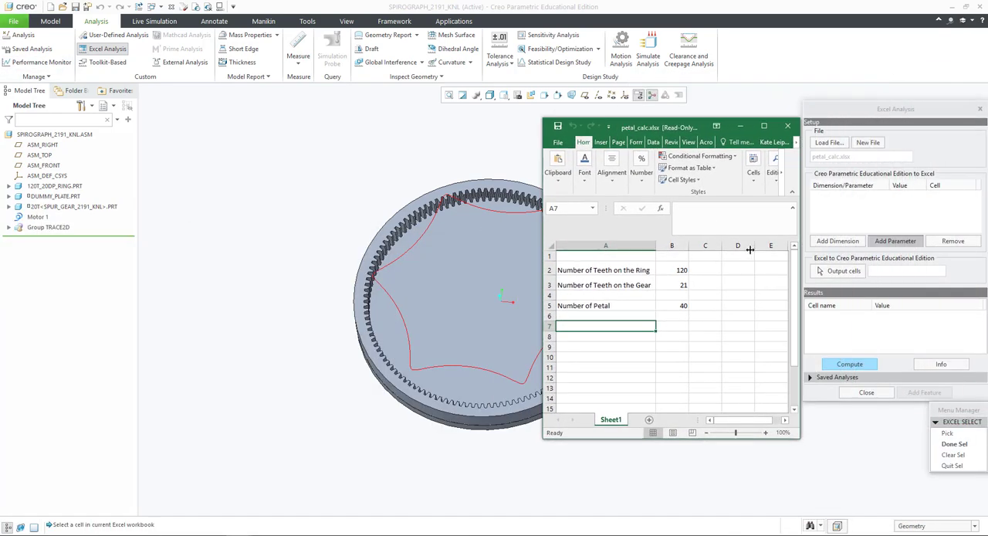
pyautogui.click(673, 284)
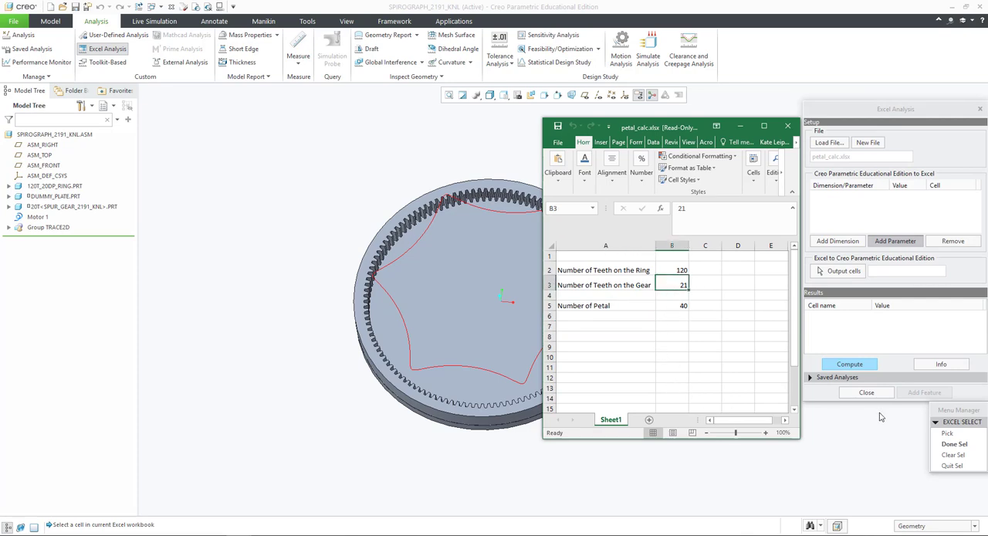
pyautogui.click(954, 445)
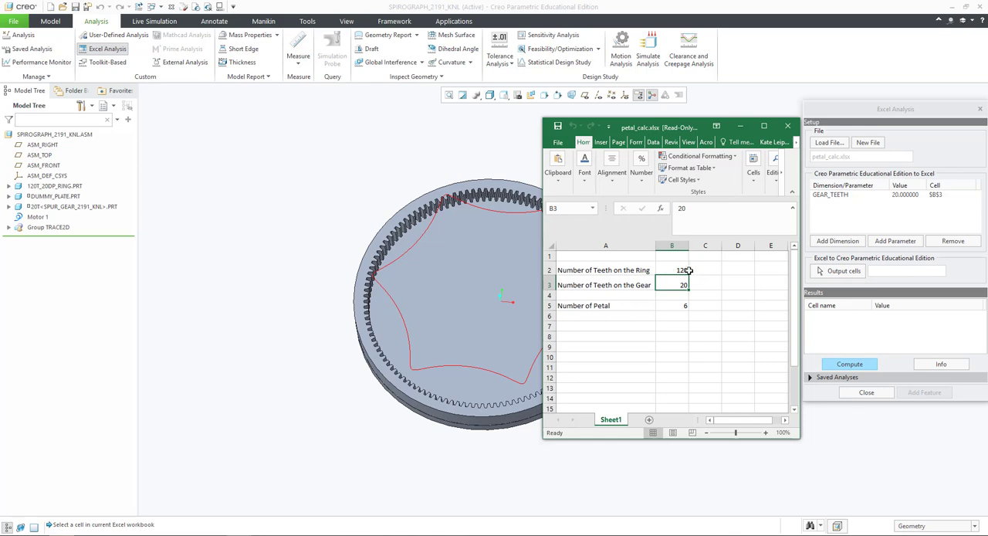
# - Assign the Number of Petal cell B5 as the analysis output and compute the Excel Analysis
pyautogui.click(842, 273)
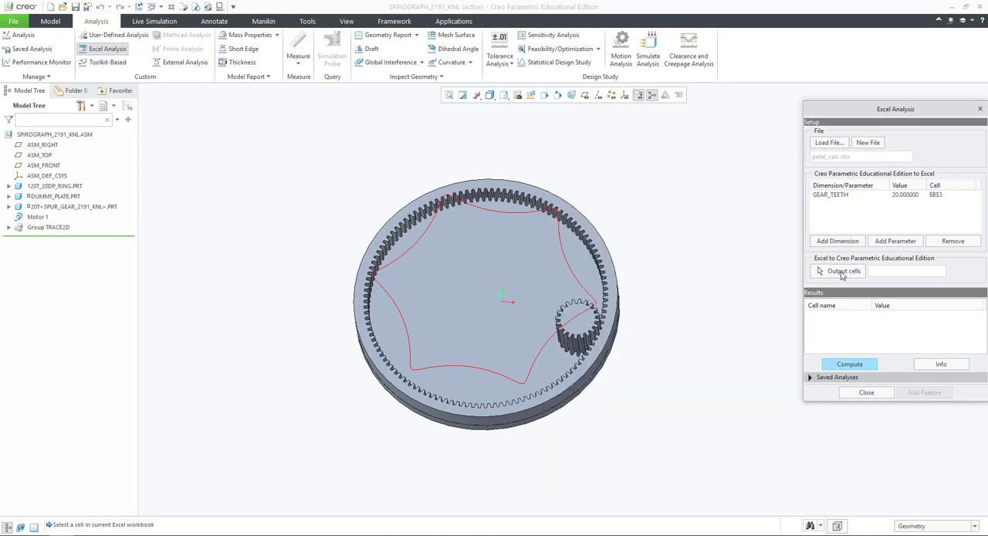
pyautogui.click(669, 307)
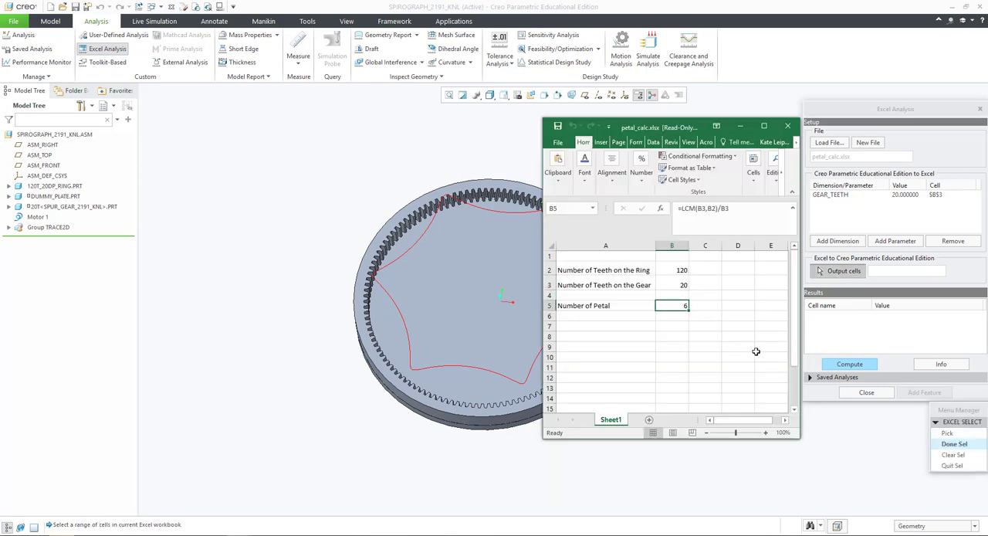
pyautogui.click(954, 444)
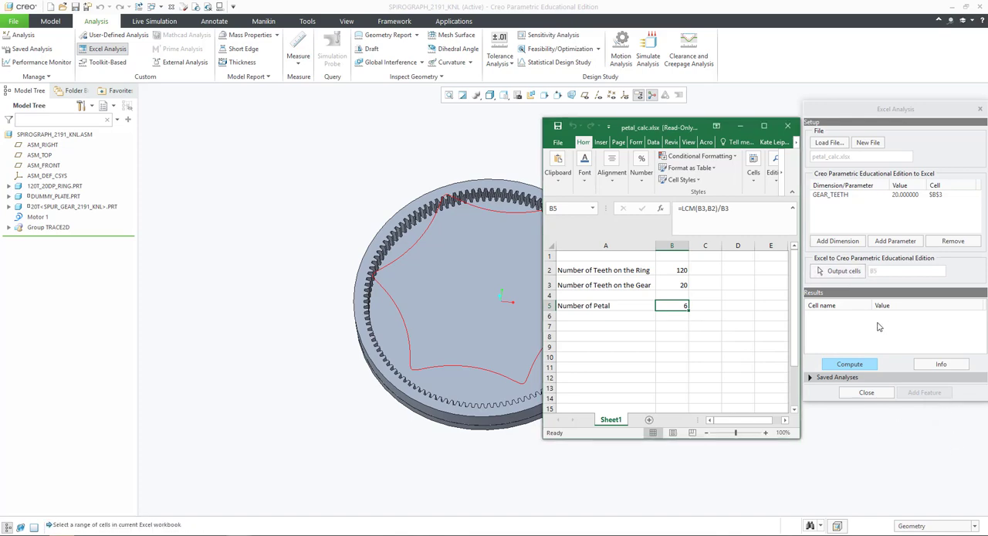
pyautogui.click(855, 370)
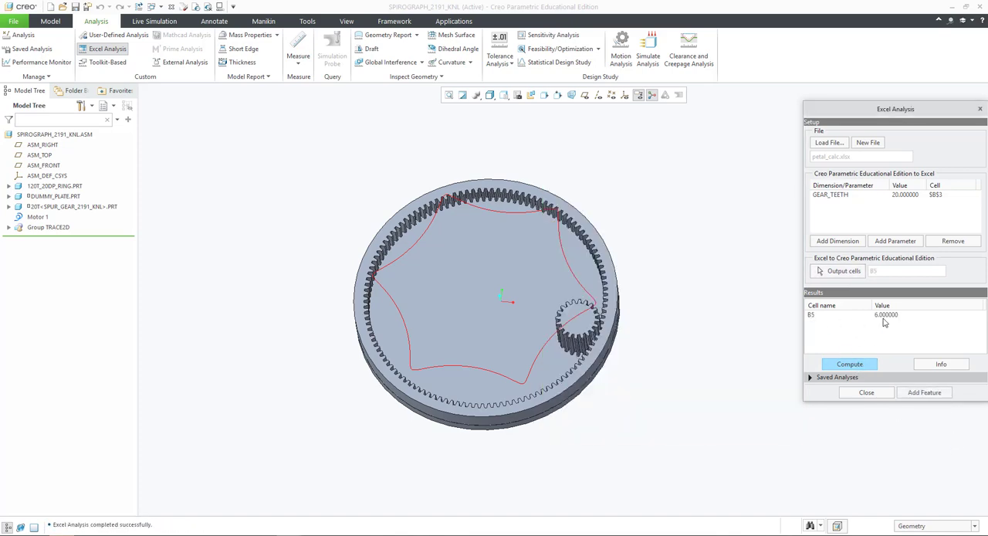
# - Add the Excel Analysis to the assembly as a feature named petal
pyautogui.click(812, 378)
pyautogui.click(915, 473)
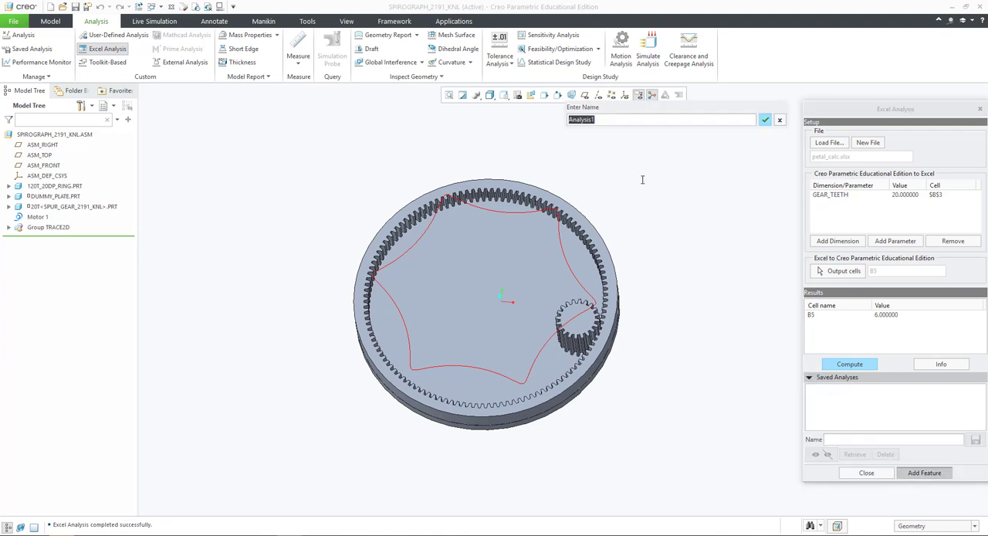
pyautogui.write('petal')
pyautogui.press('Return')
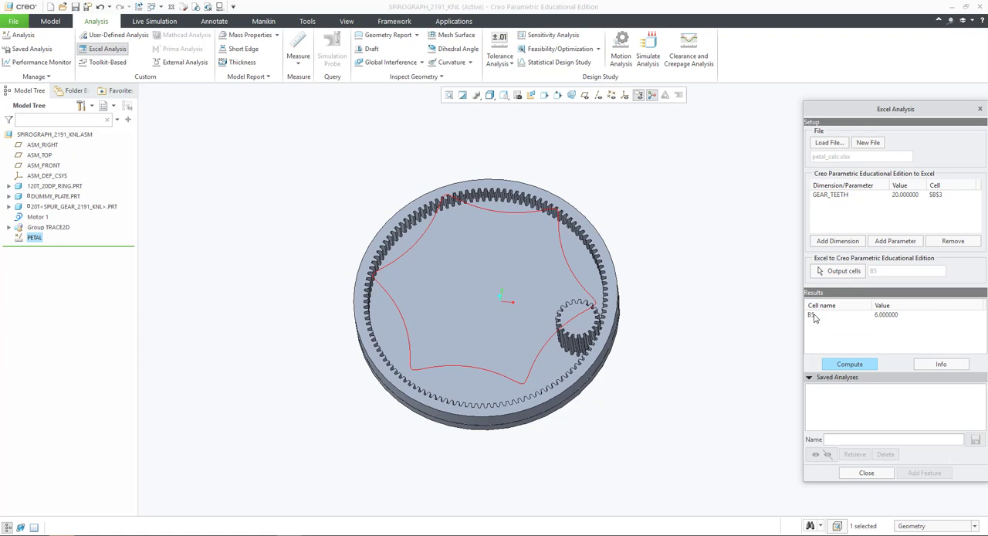
# - Save the Excel Analysis under the name PETAL and close the analysis setup
pyautogui.click(830, 439)
pyautogui.write('petal')
pyautogui.press('Return')
pyautogui.click(838, 393)
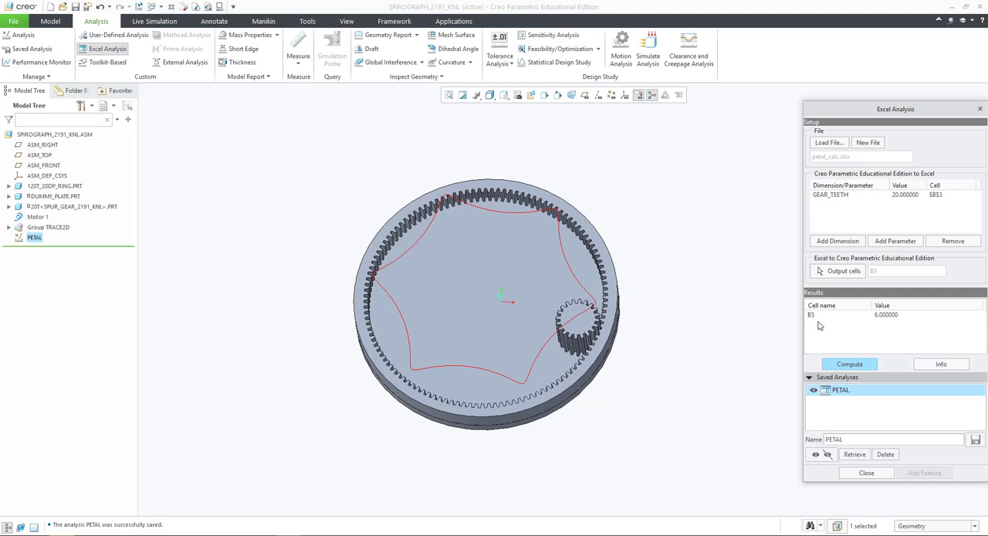
pyautogui.click(866, 473)
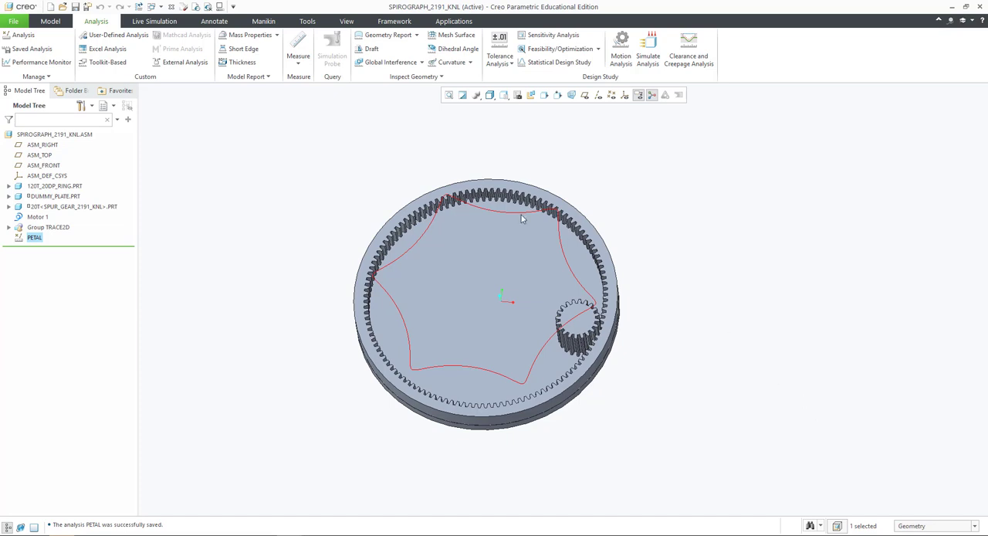
# - Add the assembly relation petals = XL_5_2:FID_59, inserting the result parameter of the PETAL analysis feature
pyautogui.click(50, 21)
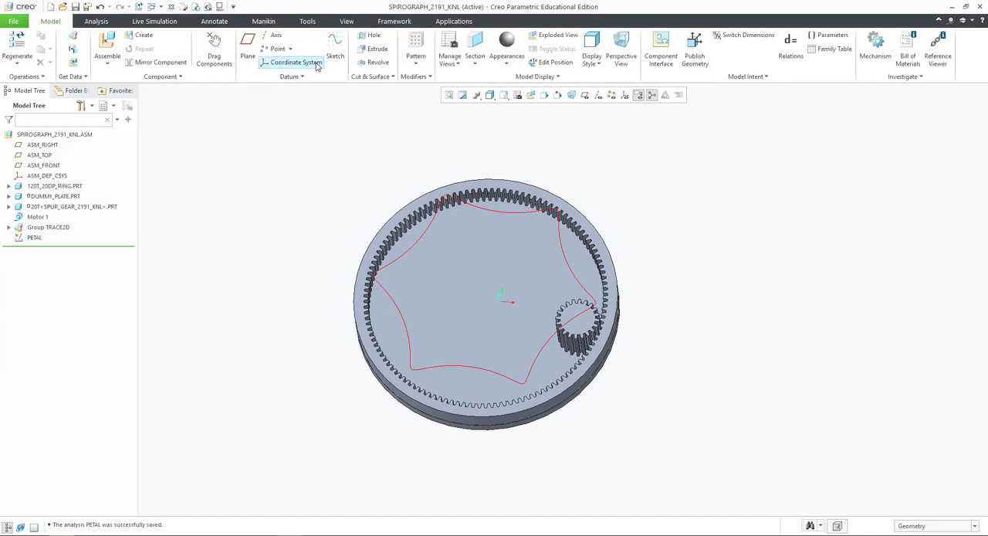
pyautogui.click(791, 46)
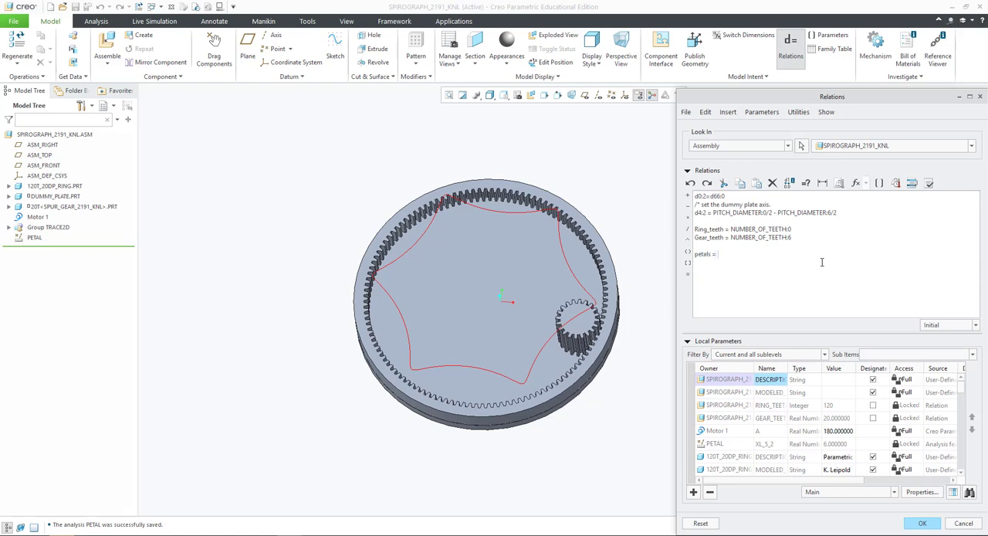
pyautogui.rightClick(773, 444)
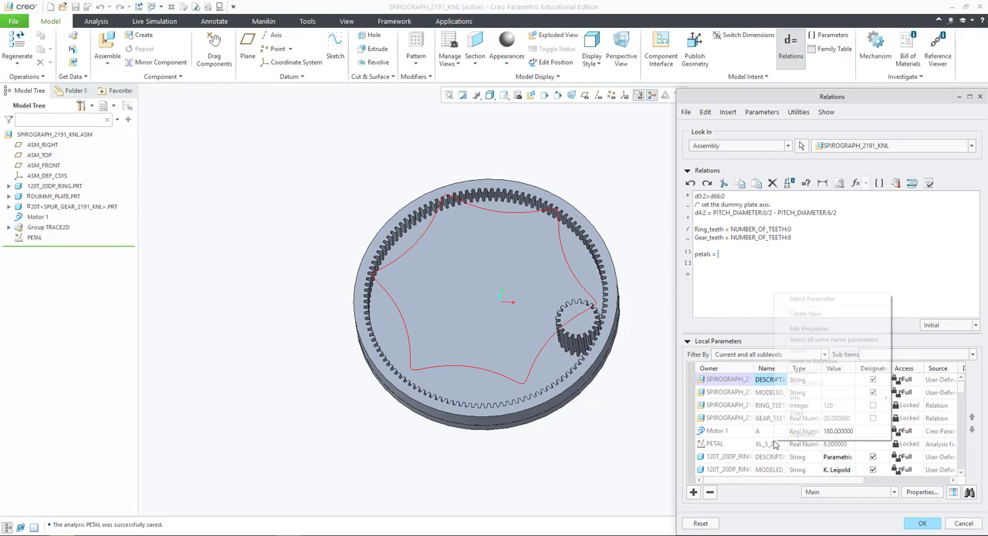
pyautogui.click(810, 361)
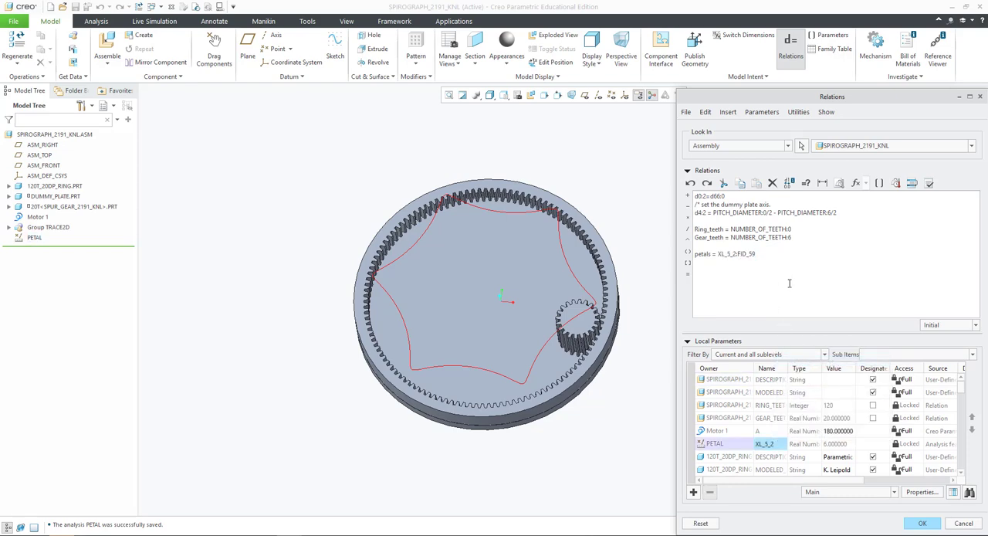
# - Change the ring relation to Ring_teeth = NUMBER_OF_TEETH:0/1.00001 and look up RING_TEETH among the local parameters
pyautogui.scroll(-3, 788, 420)
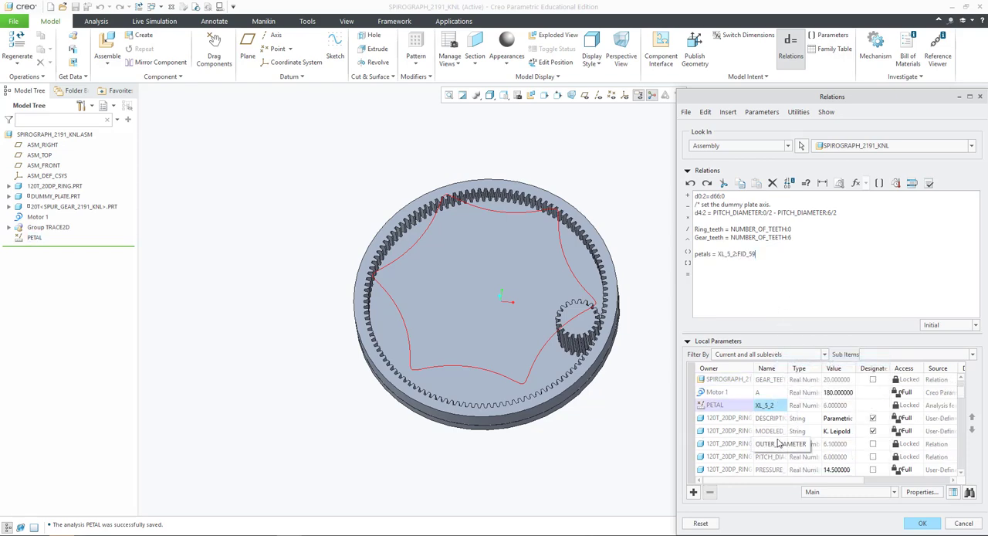
pyautogui.scroll(-3, 788, 455)
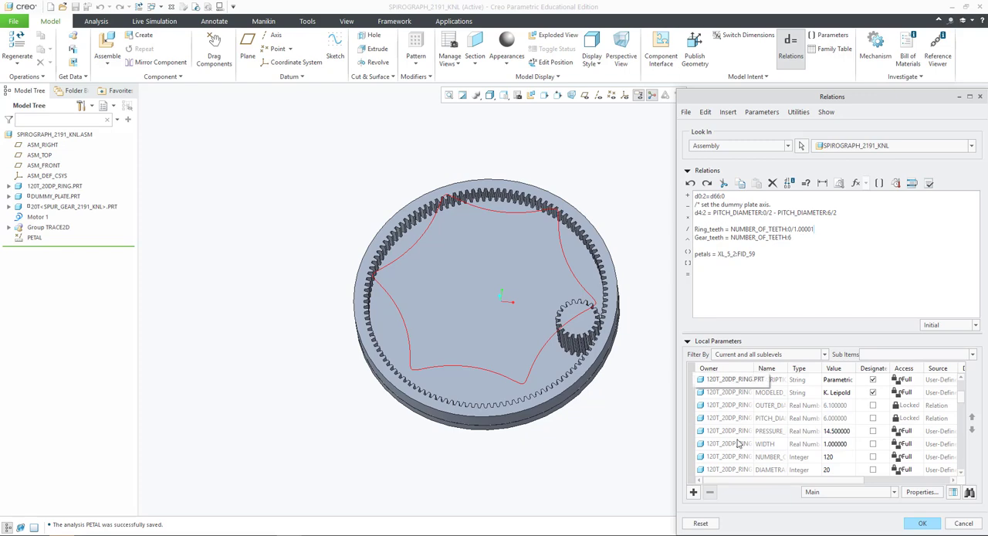
pyautogui.scroll(2, 768, 415)
pyautogui.scroll(-5, 774, 414)
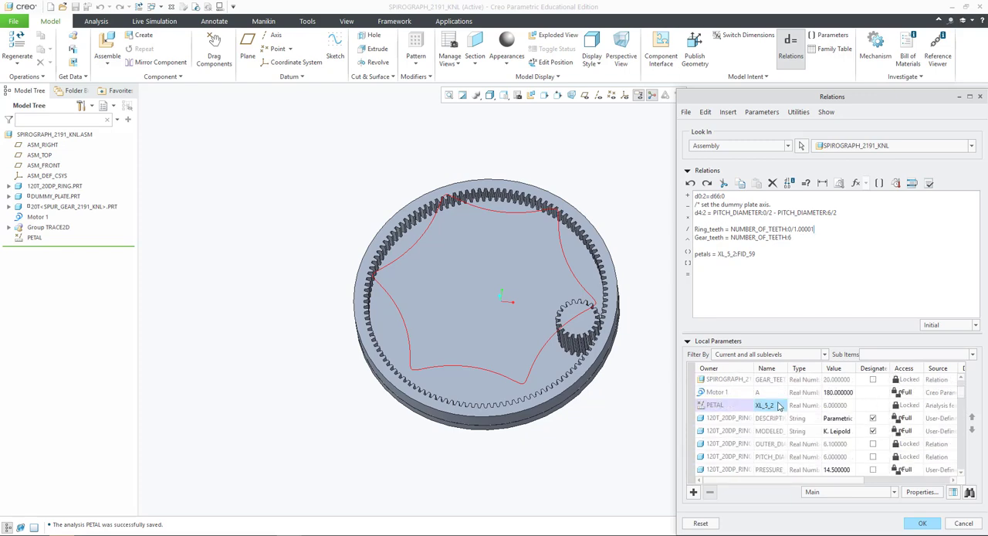
pyautogui.scroll(-5, 777, 443)
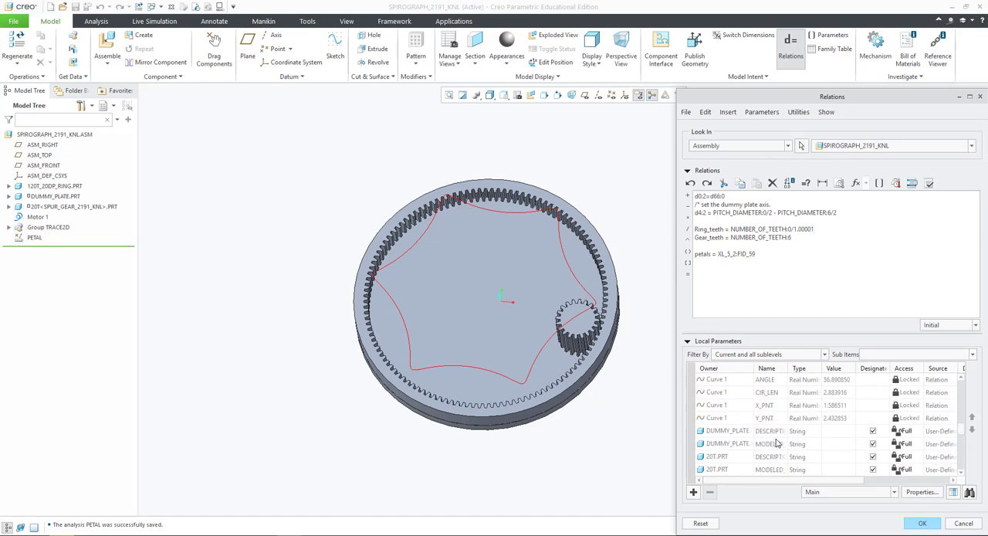
pyautogui.scroll(10, 774, 432)
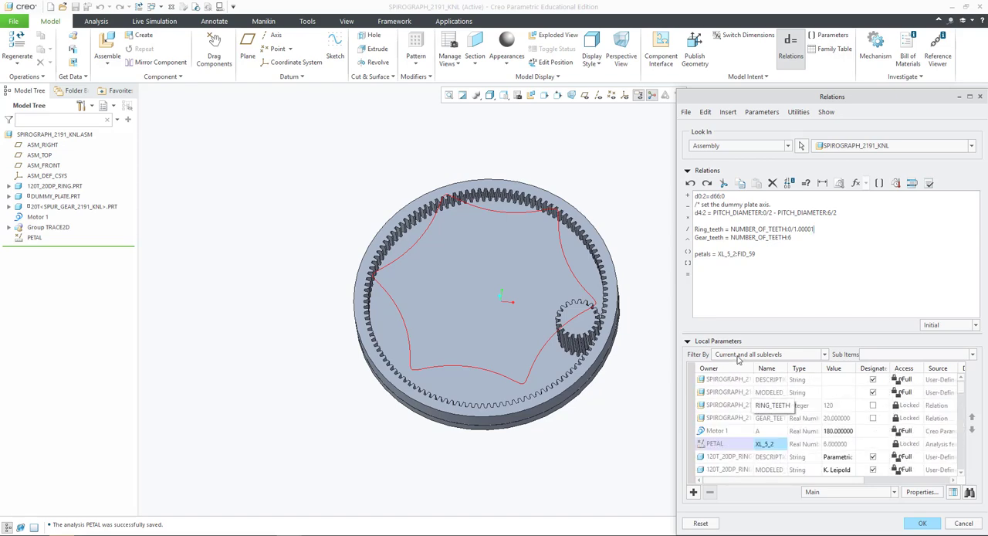
# - Sort the local parameters by name to find RING_TEETH, and verify the assembly relations
pyautogui.click(770, 369)
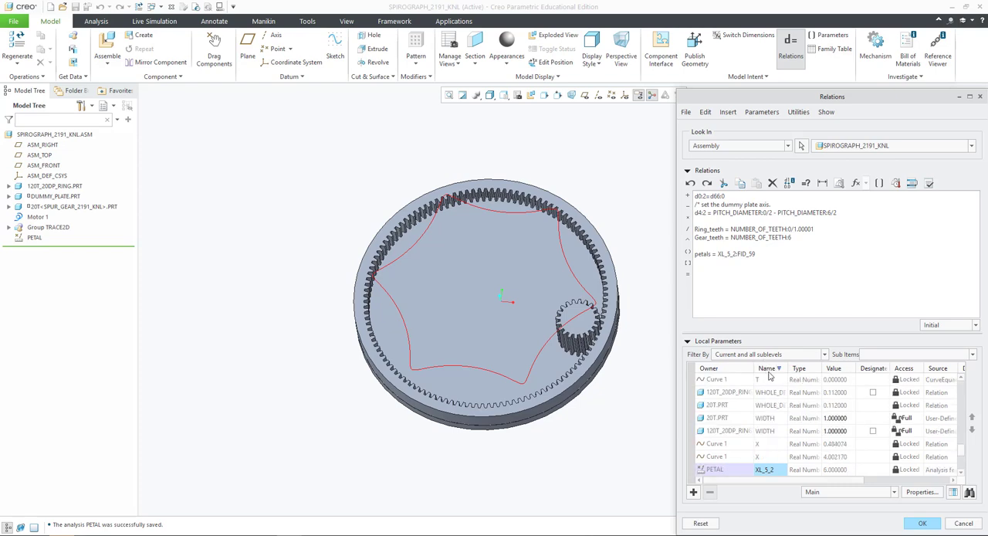
pyautogui.scroll(5, 776, 402)
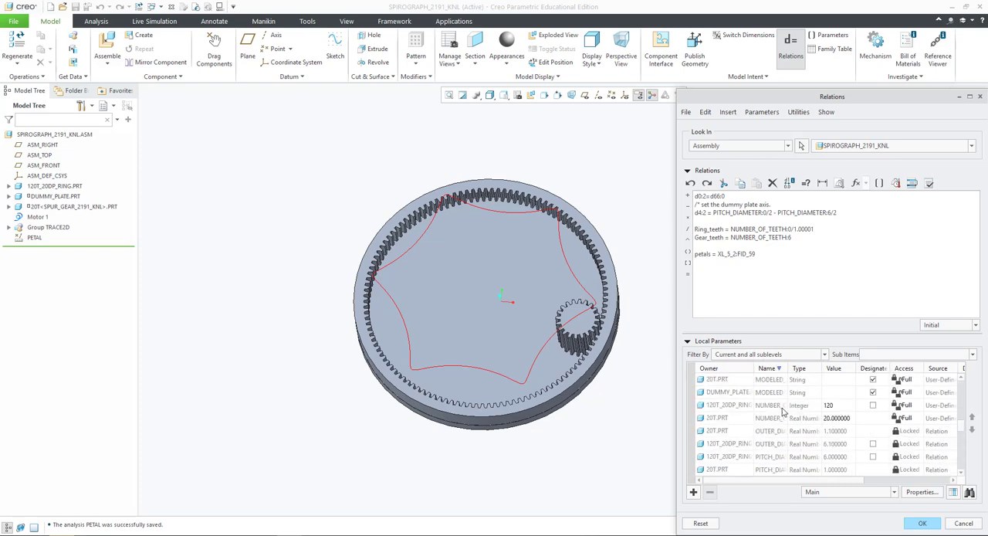
pyautogui.scroll(-2, 782, 412)
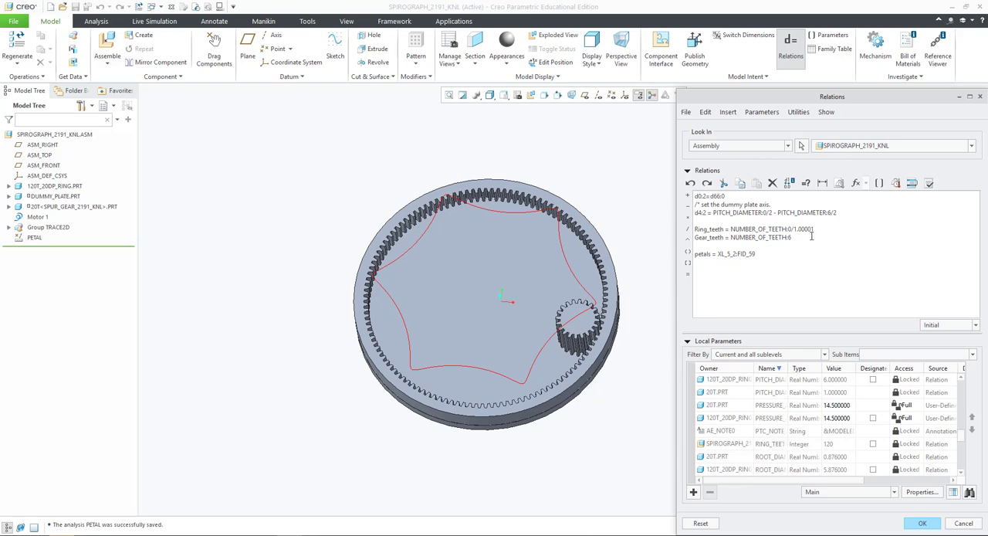
pyautogui.click(928, 183)
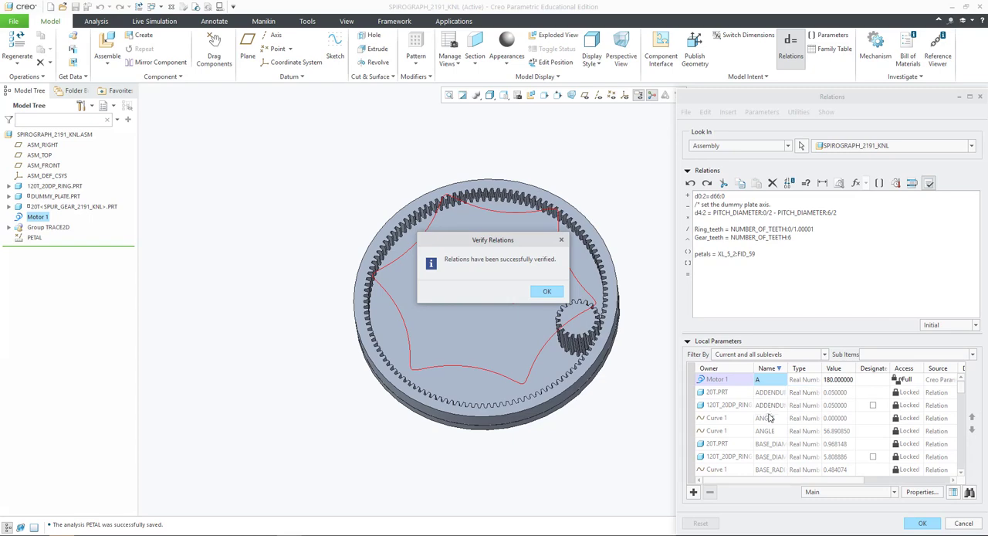
# - Change the ring relation to Ring_teeth = NUMBER_OF_TEETH:0 and look up RING_TEETH among the local parameters
pyautogui.click(545, 292)
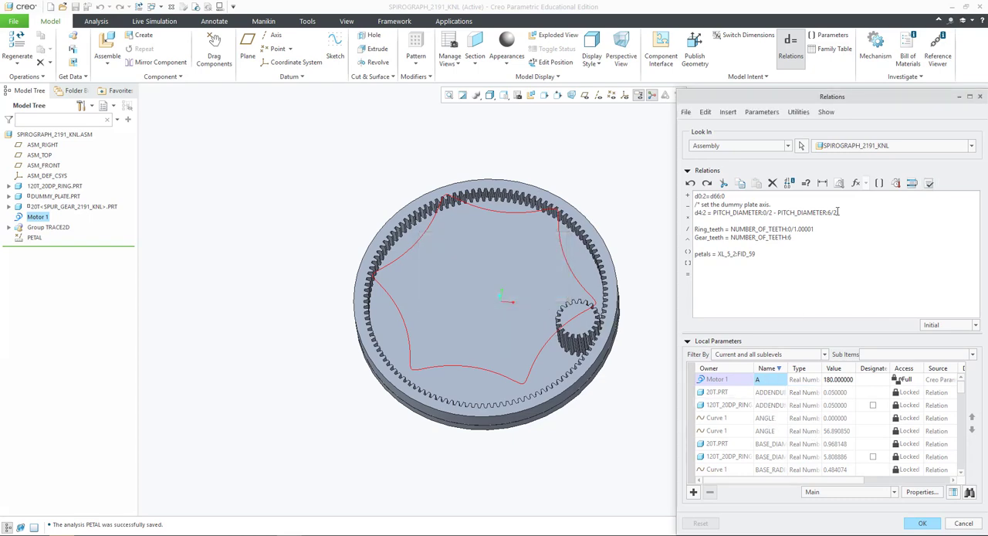
pyautogui.moveTo(815, 230); pyautogui.dragTo(790, 229)
pyautogui.press('Delete')
pyautogui.scroll(-6, 764, 455)
pyautogui.scroll(-3, 765, 456)
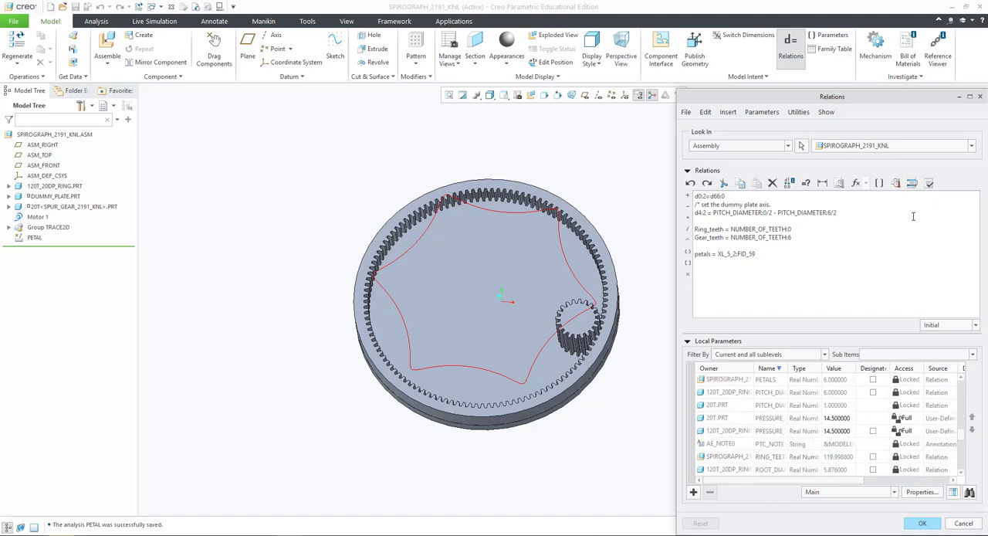
# - Verify the assembly relations, check RING_TEETH in the local parameters, and accept the relations
pyautogui.click(929, 183)
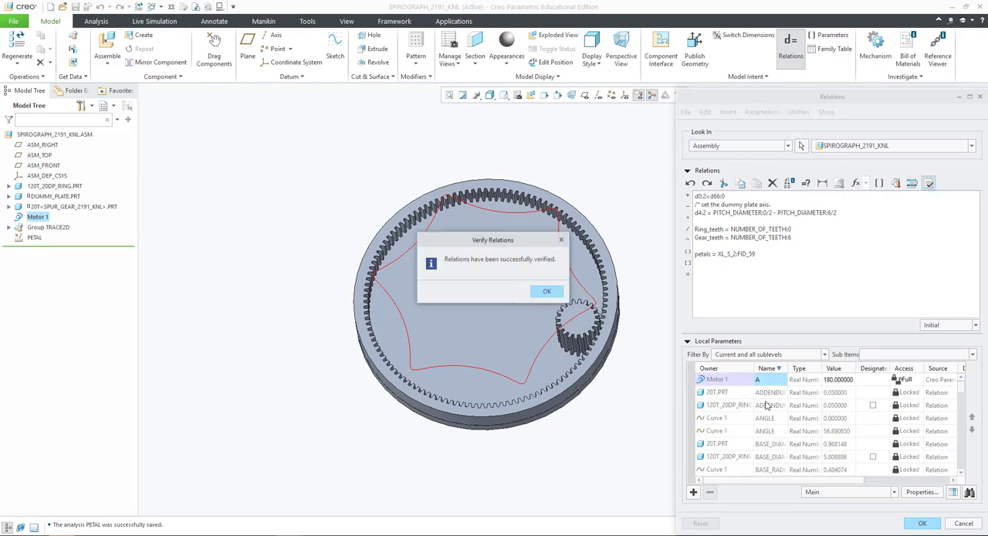
pyautogui.click(553, 293)
pyautogui.scroll(-10, 798, 440)
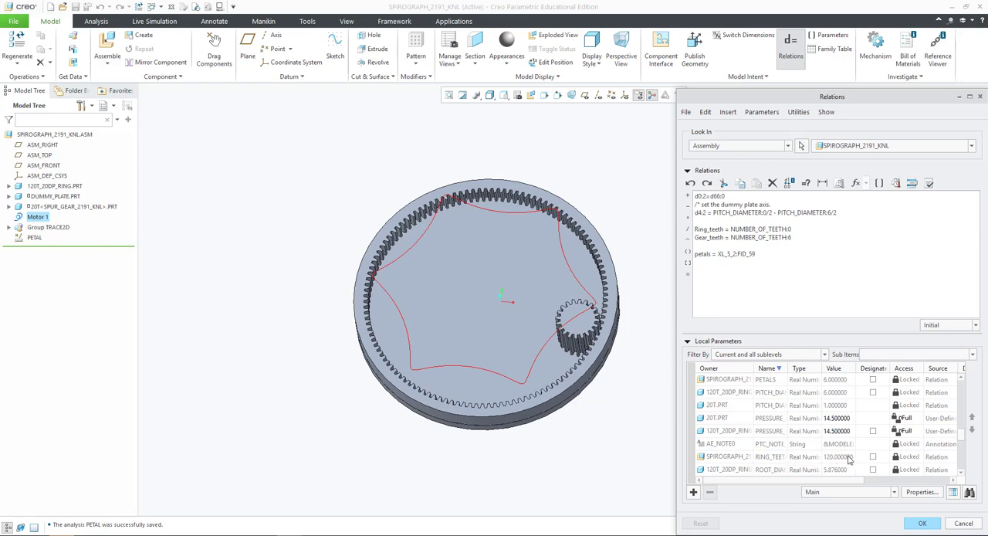
pyautogui.click(792, 250)
pyautogui.click(923, 524)
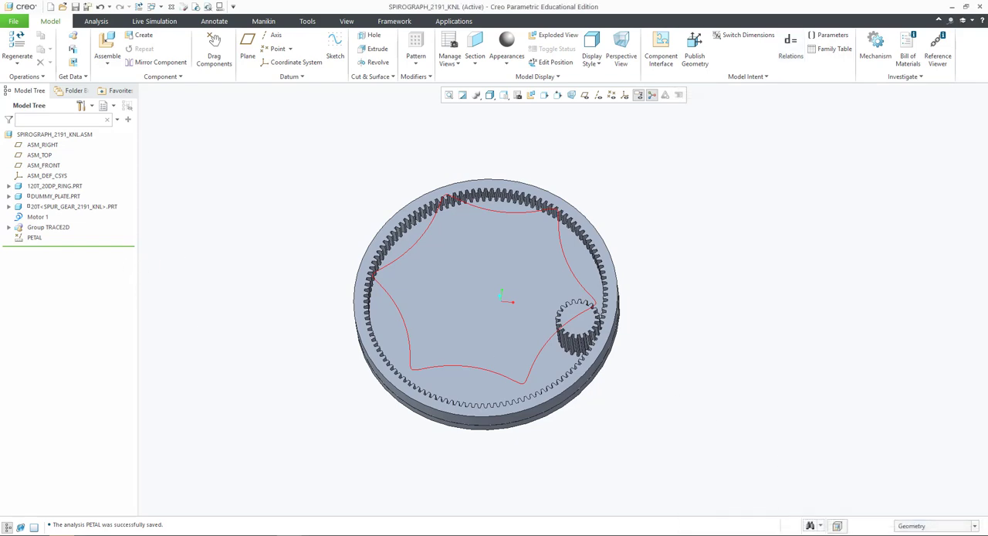
pyautogui.click(47, 207)
pyautogui.click(68, 160)
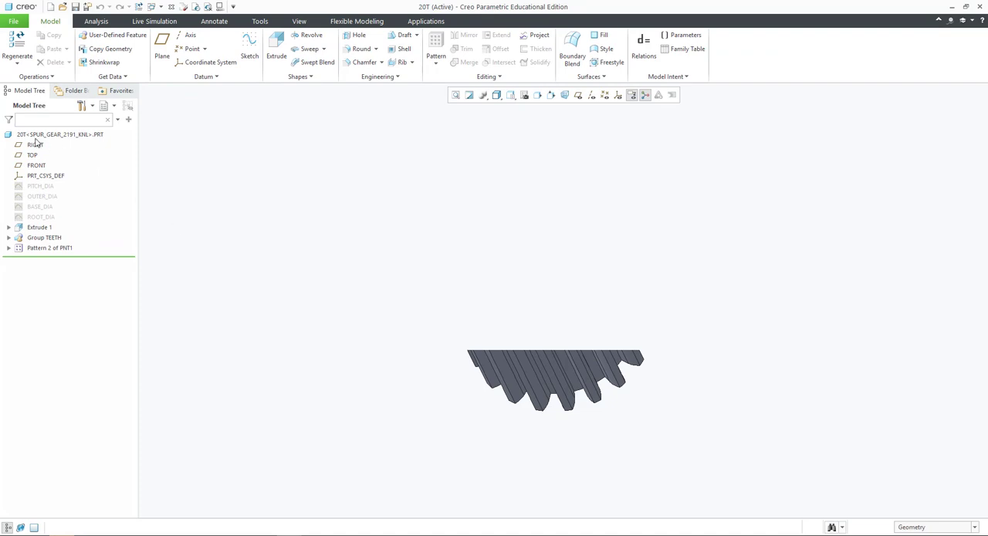
pyautogui.click(170, 6)
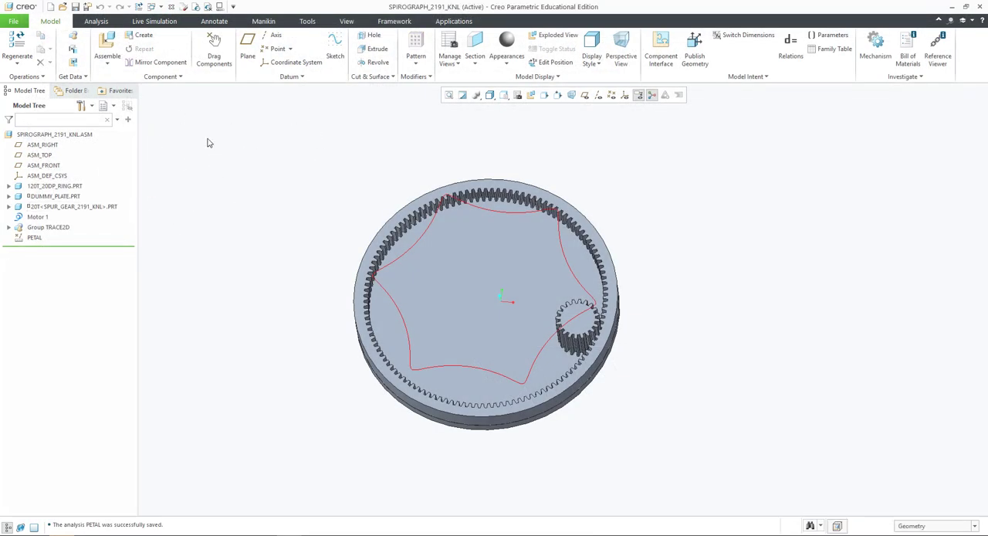
# - Switch to the SPUR_GEAR_2191_KNL part and name a new instance 21T in its family table
pyautogui.click(159, 7)
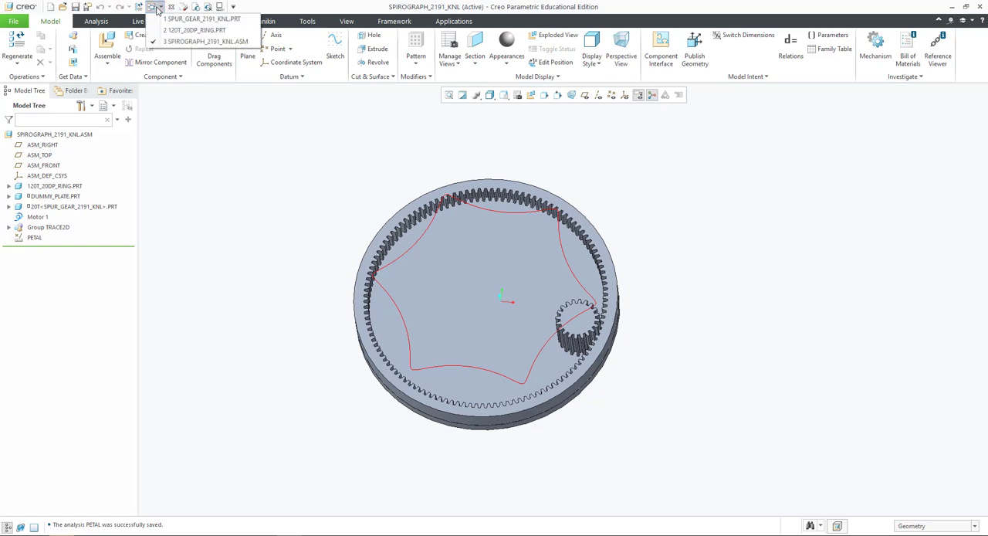
pyautogui.click(193, 18)
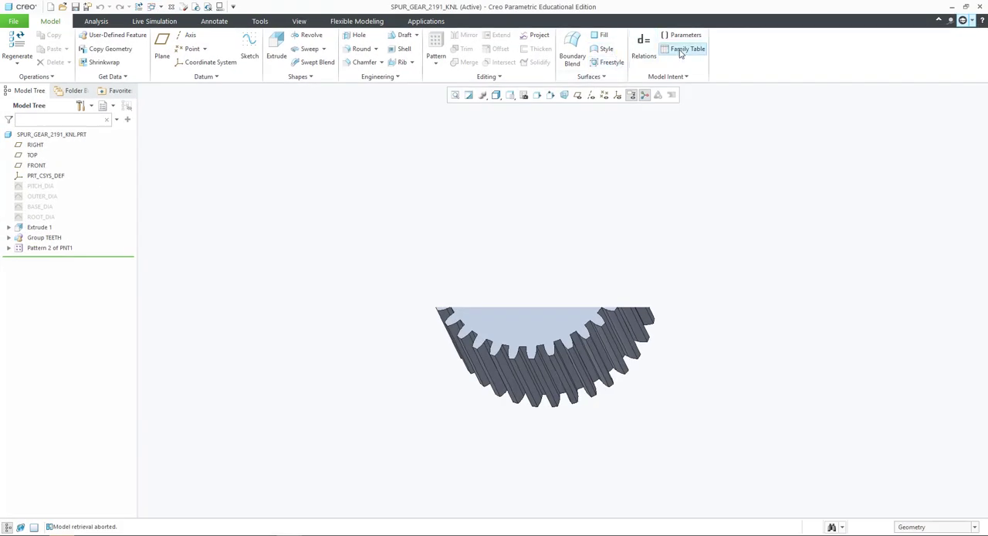
pyautogui.click(683, 49)
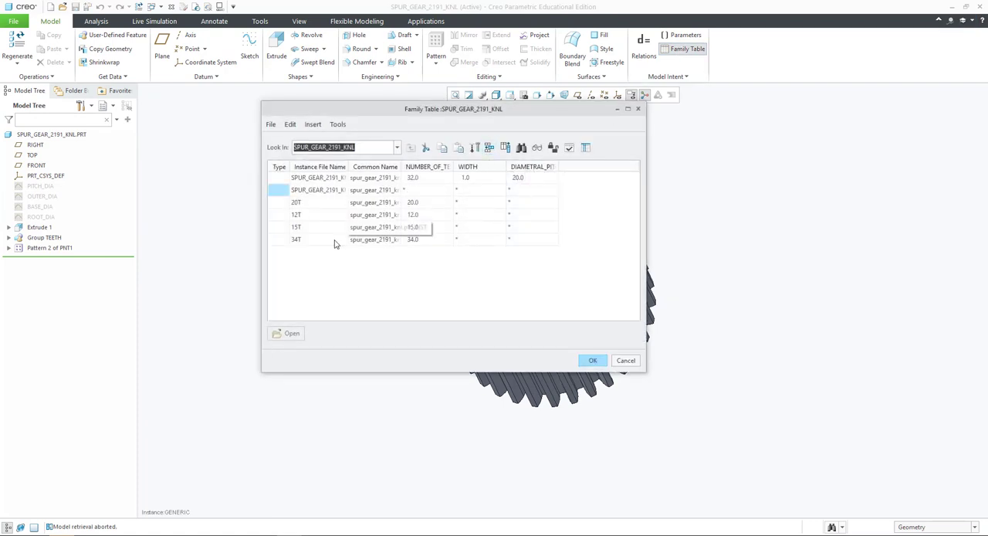
pyautogui.doubleClick(322, 191)
pyautogui.write('21T')
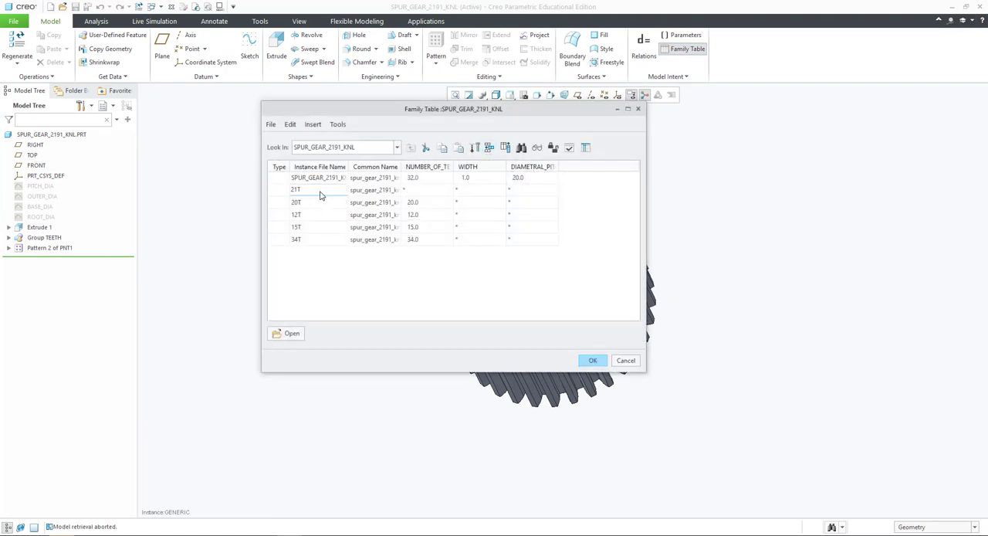
# - Give the 21T instance 21 teeth and a width of 0.5, and accept the family table
pyautogui.click(414, 189)
pyautogui.click(414, 189)
pyautogui.press('Return')
pyautogui.doubleClick(475, 192)
pyautogui.click(595, 362)
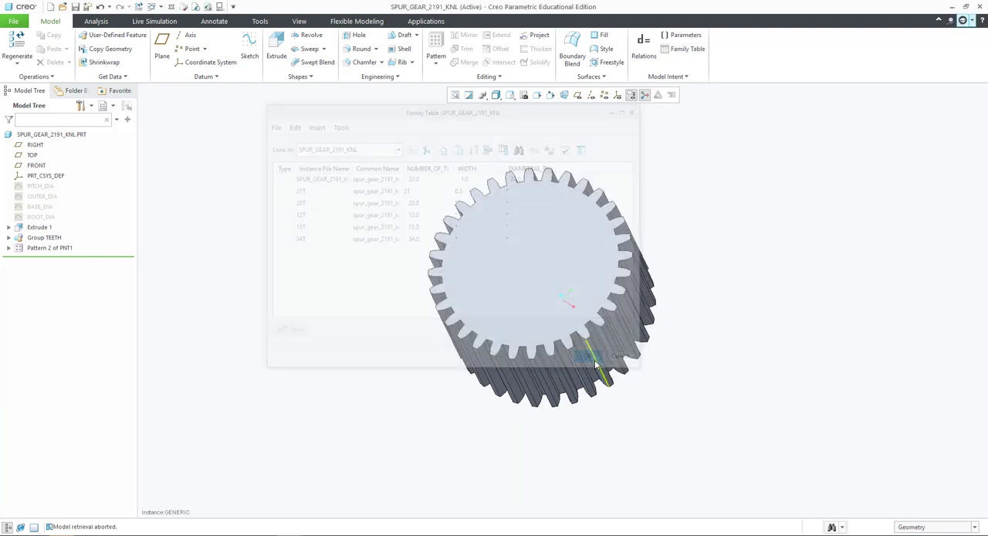
# - Regenerate the spur gear part and switch back to the SPIROGRAPH_2191_KNL assembly
pyautogui.hotkey('ctrl', 'g')
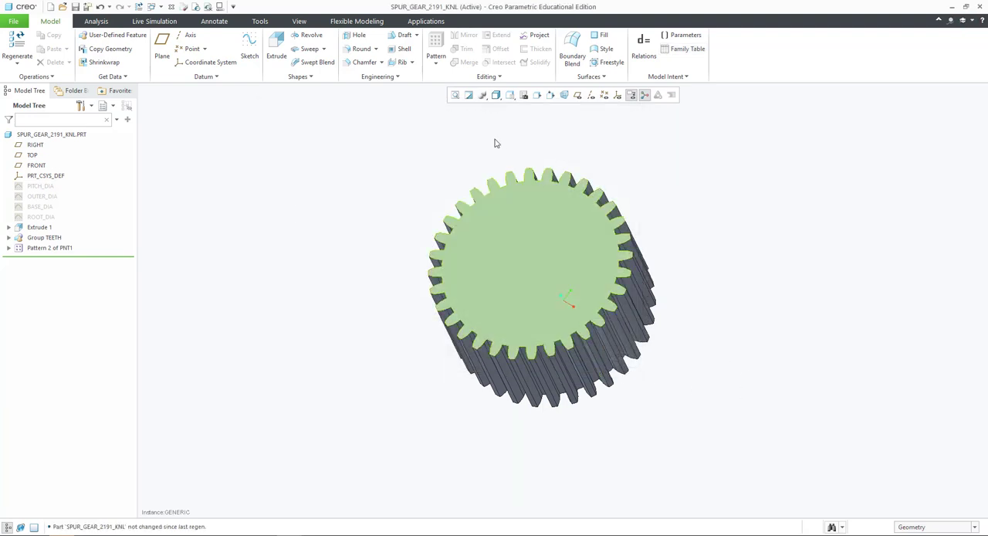
pyautogui.click(151, 6)
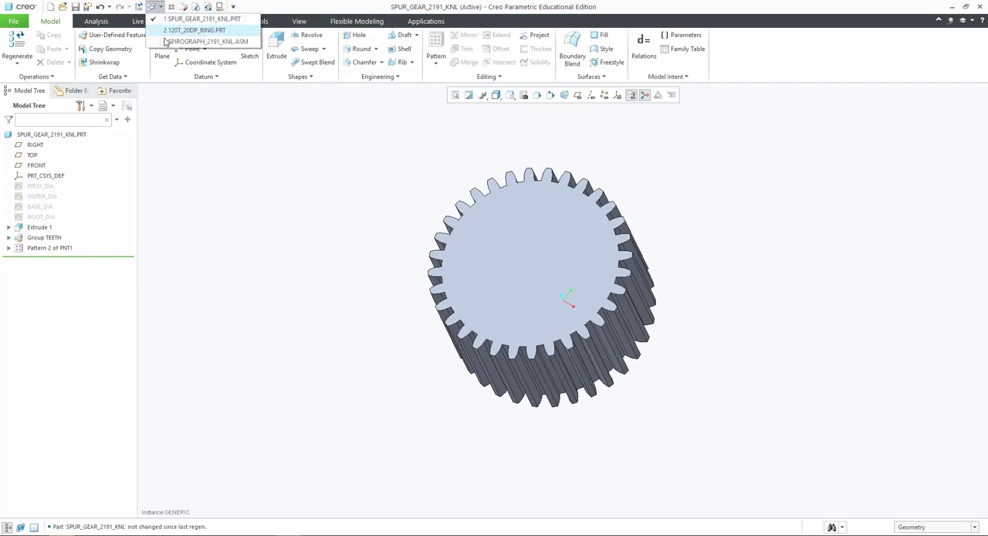
pyautogui.click(174, 40)
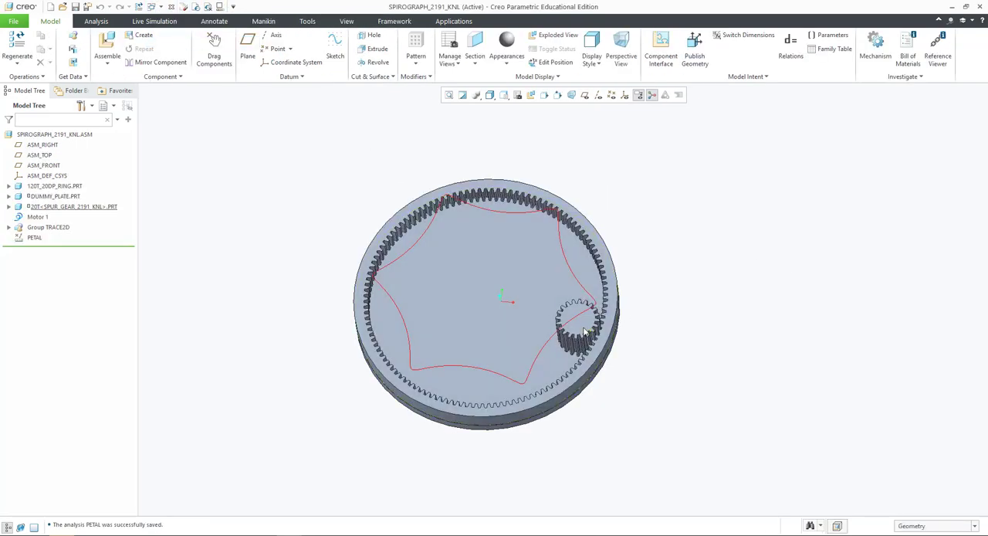
# - Replace the 20T gear in the assembly with the 21T instance from its family table
pyautogui.click(73, 207)
pyautogui.rightClick(72, 207)
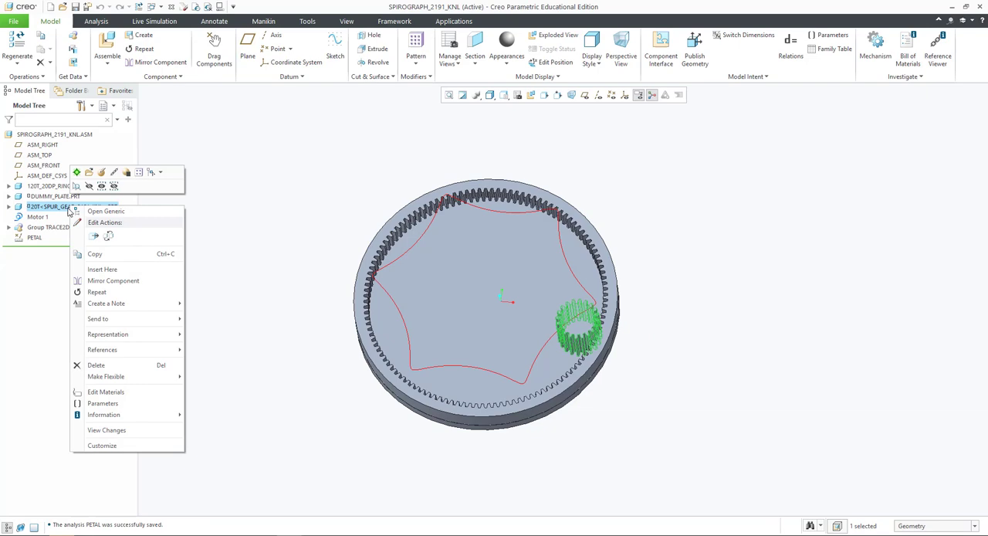
pyautogui.click(105, 234)
pyautogui.click(977, 163)
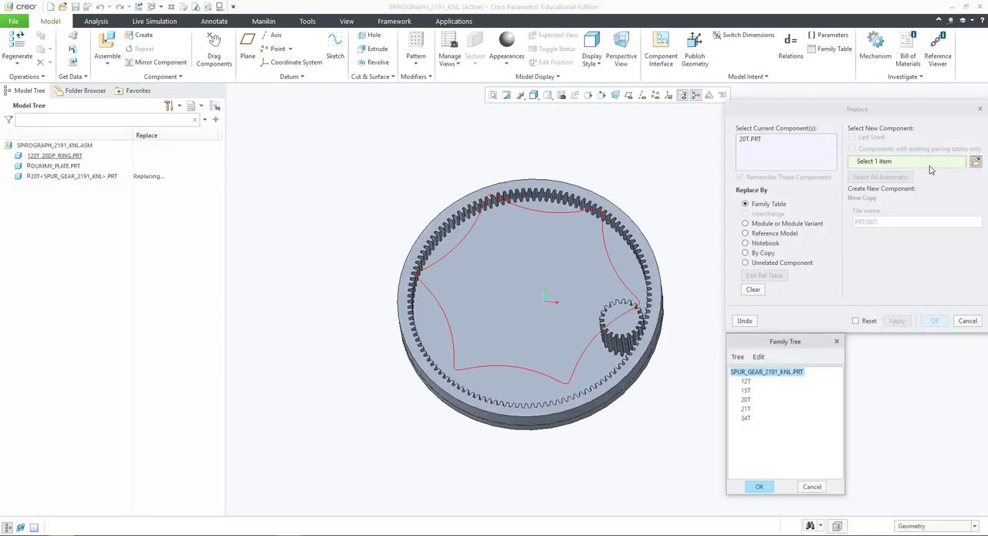
pyautogui.click(745, 410)
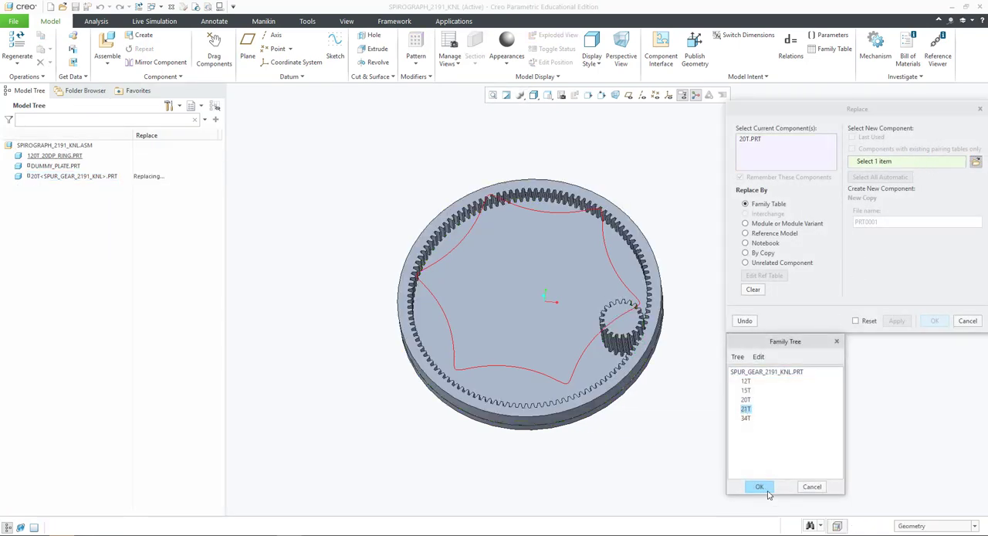
pyautogui.click(760, 486)
pyautogui.click(898, 323)
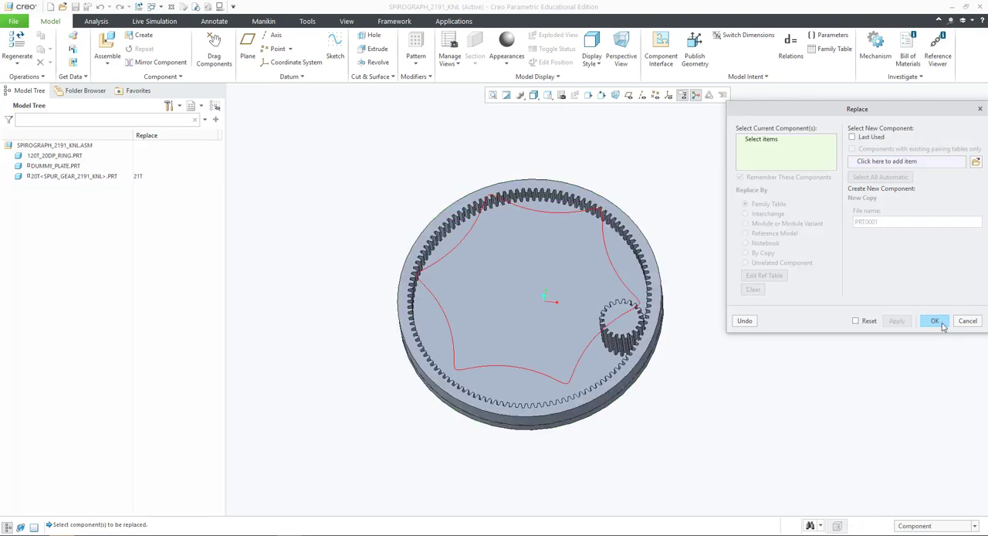
pyautogui.click(937, 322)
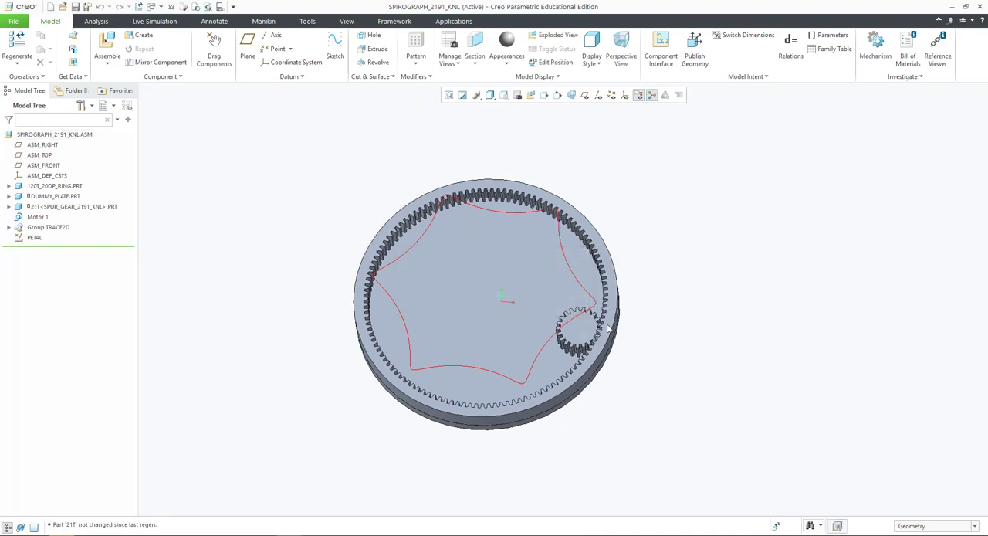
# - Regenerate the assembly and examine how the 21T gear meshes with the ring teeth
pyautogui.scroll(5, 608, 329)
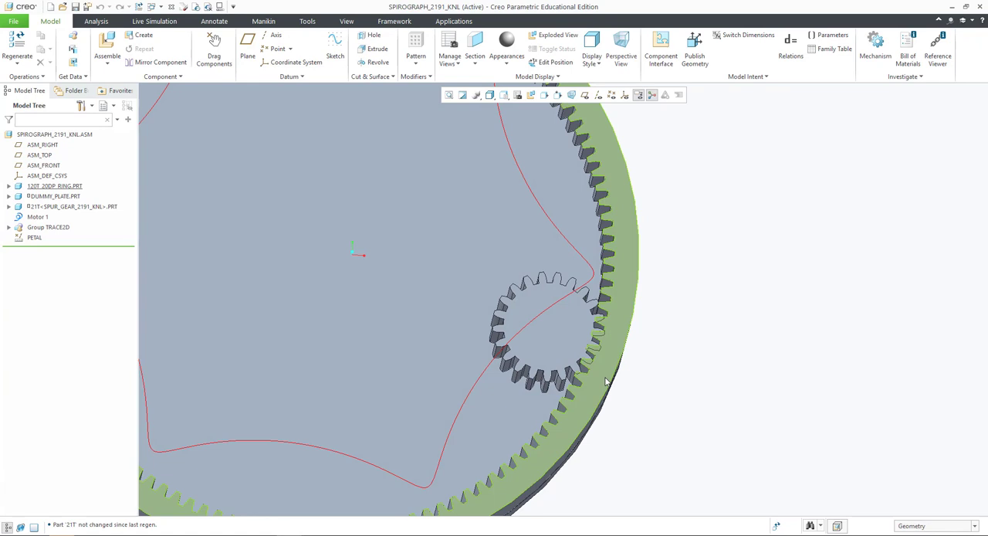
pyautogui.hotkey('ctrl', 'g')
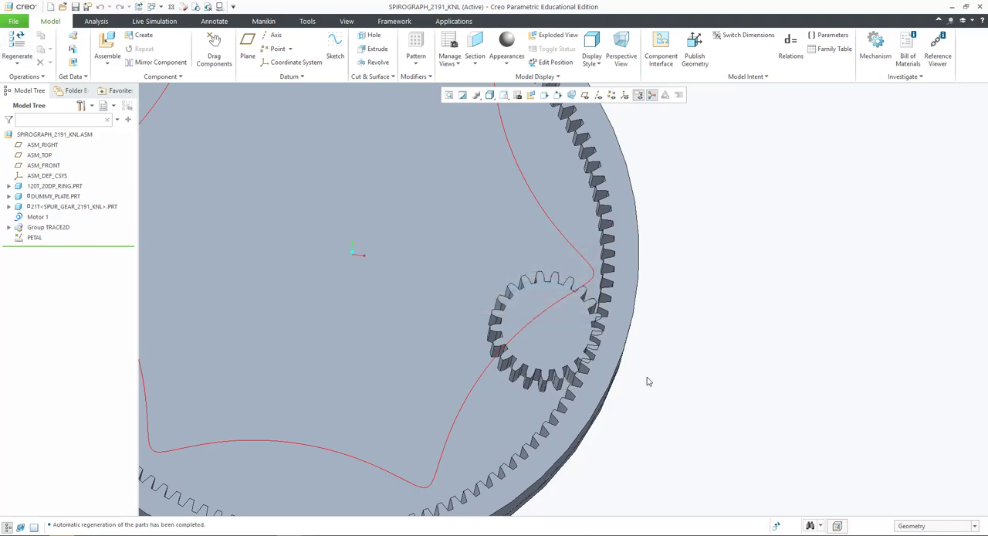
pyautogui.scroll(-3, 642, 380)
pyautogui.scroll(3, 599, 364)
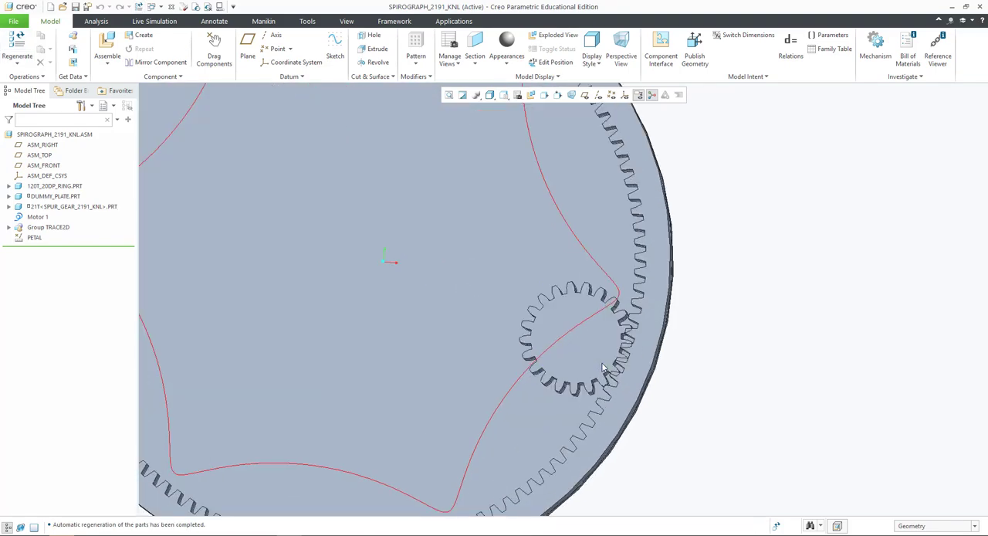
pyautogui.moveTo(603, 359)
pyautogui.keyDown('ctrl'); pyautogui.keyDown('alt'); pyautogui.mouseDown()
pyautogui.moveTo(605, 318)
pyautogui.moveTo(625, 377)
pyautogui.mouseUp(); pyautogui.keyUp('alt'); pyautogui.keyUp('ctrl')
pyautogui.scroll(-3, 699, 362)
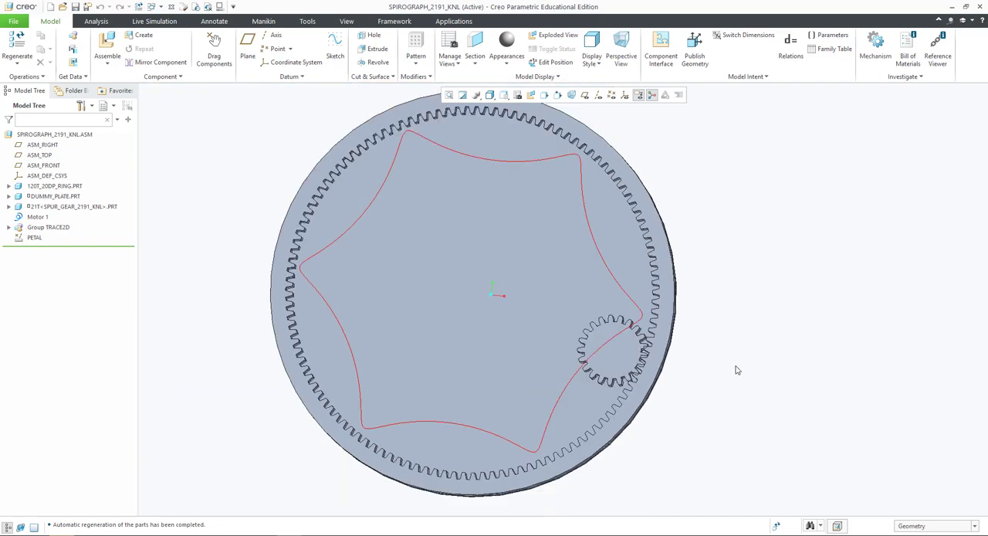
pyautogui.moveTo(735, 370); pyautogui.dragTo(731, 366, button='middle')
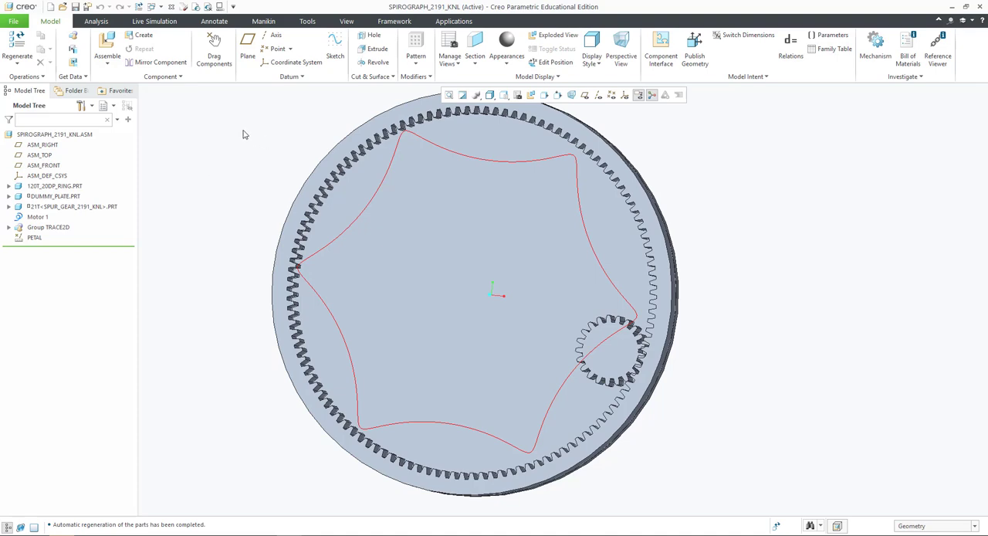
# - Enter the Mechanism application and open the definition of the GearPair1 gear connection
pyautogui.click(454, 21)
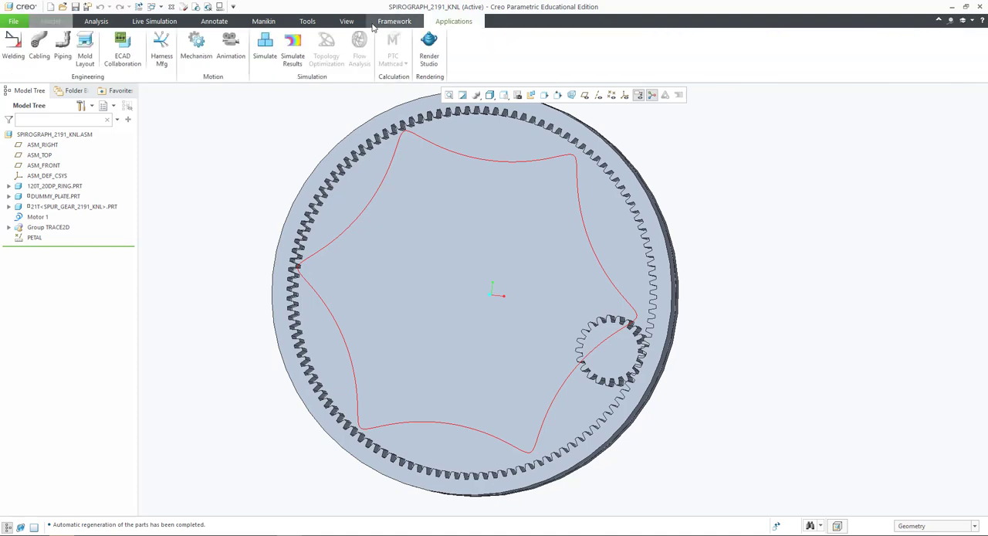
pyautogui.click(196, 46)
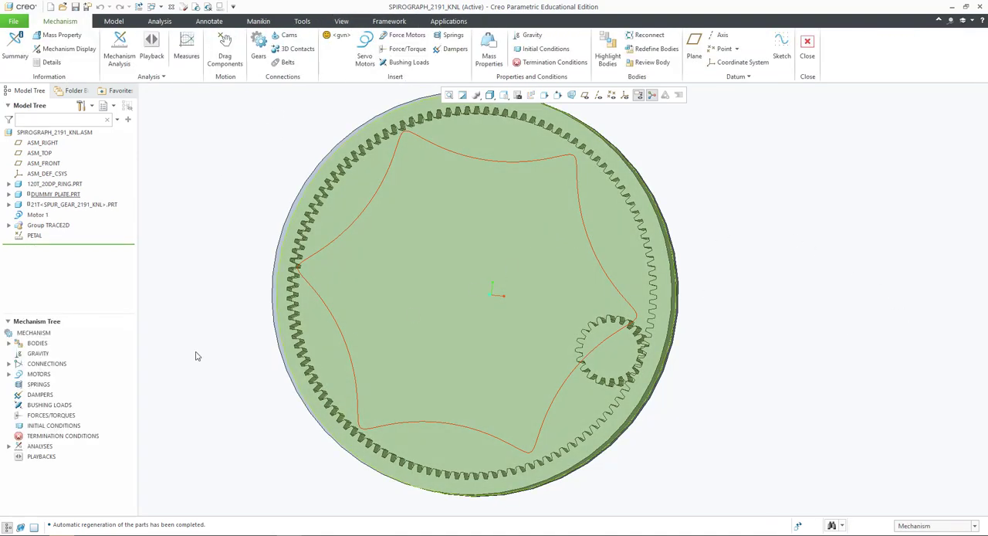
pyautogui.click(9, 363)
pyautogui.click(18, 404)
pyautogui.click(73, 416)
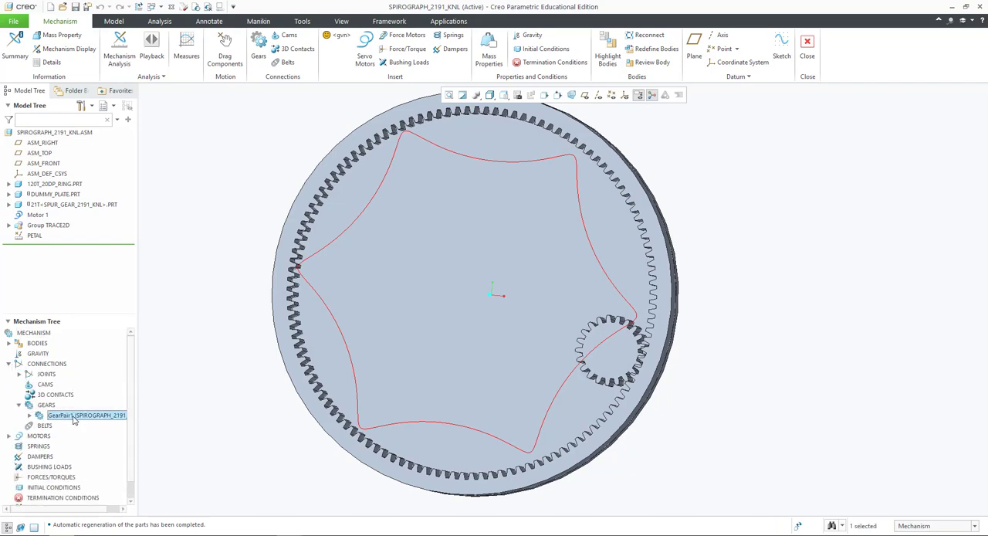
pyautogui.rightClick(73, 417)
pyautogui.click(80, 399)
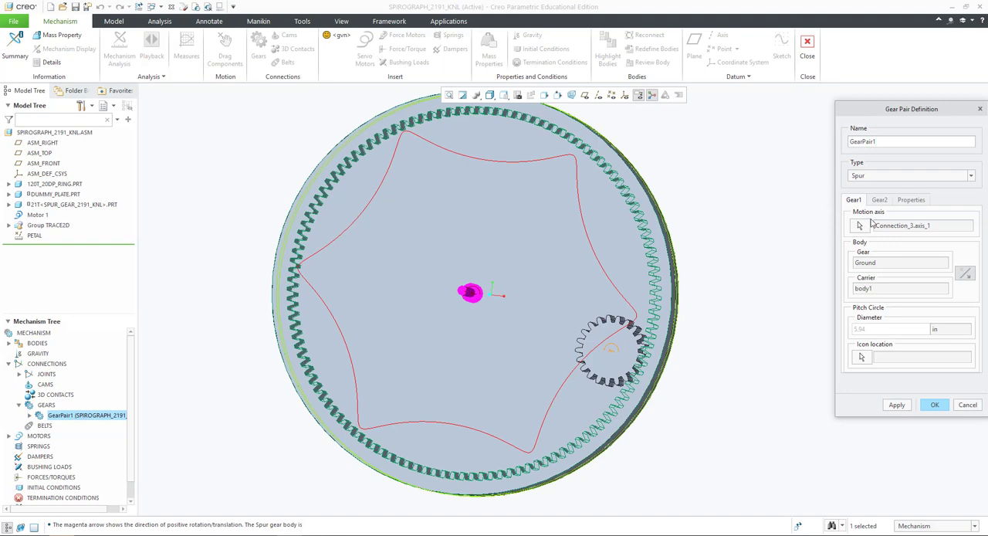
# - Drive the user-defined gear ratio of GearPair1 by parameters, with D1 as Ring_teeth and D2 as Gear_teeth
pyautogui.click(909, 200)
pyautogui.moveTo(883, 252); pyautogui.dragTo(852, 255)
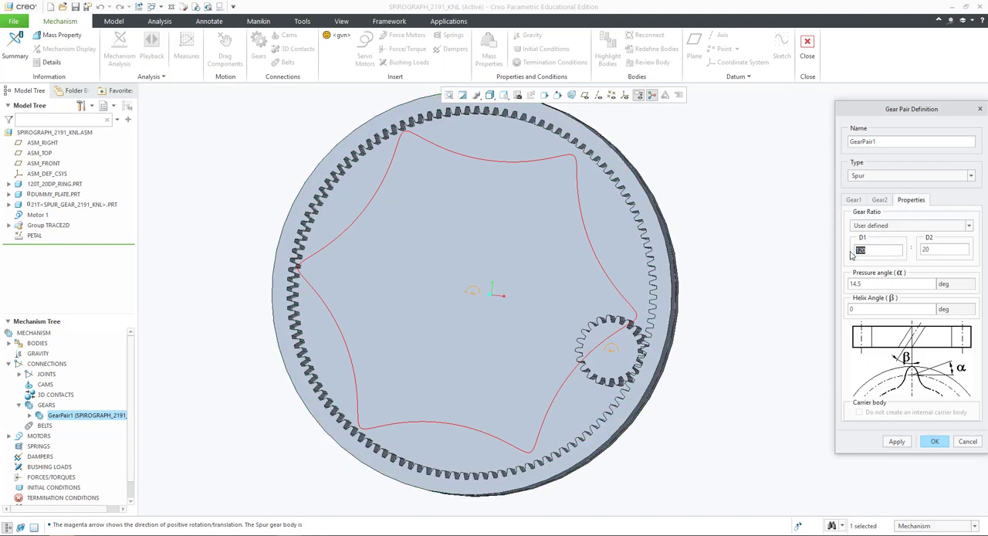
pyautogui.write('Rin')
pyautogui.press('Return')
pyautogui.write('Gear_teeth')
pyautogui.press('Return')
pyautogui.click(904, 442)
pyautogui.click(935, 442)
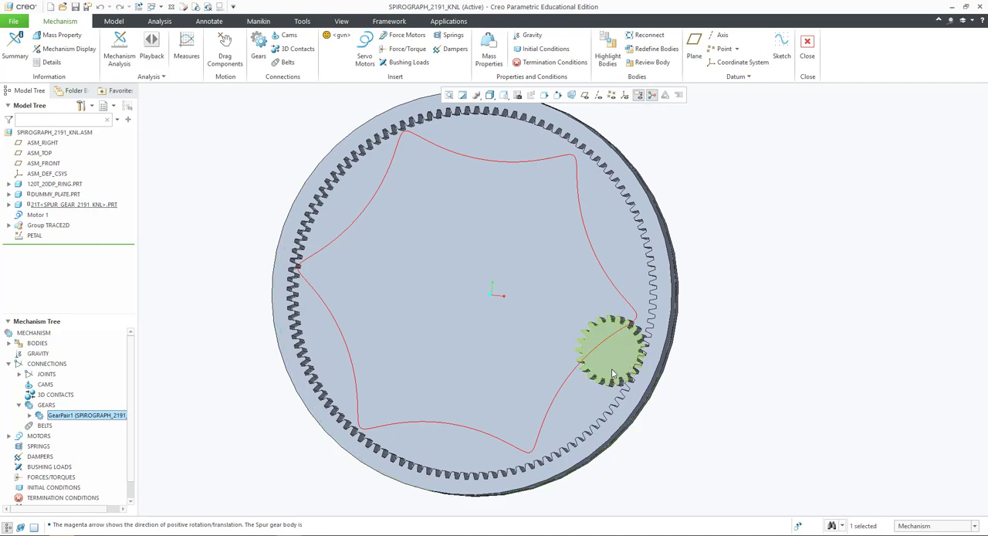
# - Set the end time of the kinematic analysis AnalysisDefinition1 to the petals parameter, and leave the Mechanism application
pyautogui.scroll(-2, 75, 470)
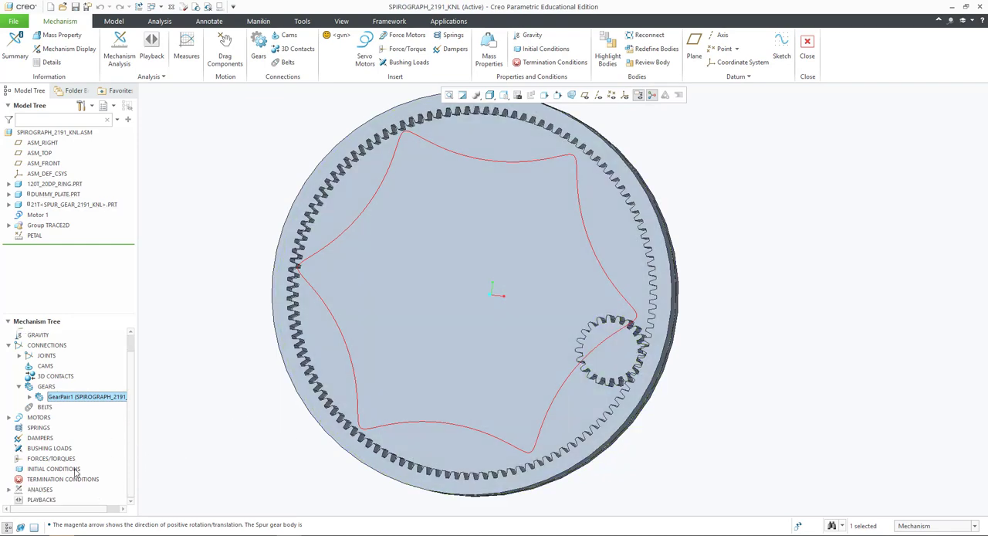
pyautogui.click(8, 490)
pyautogui.click(44, 500)
pyautogui.click(49, 467)
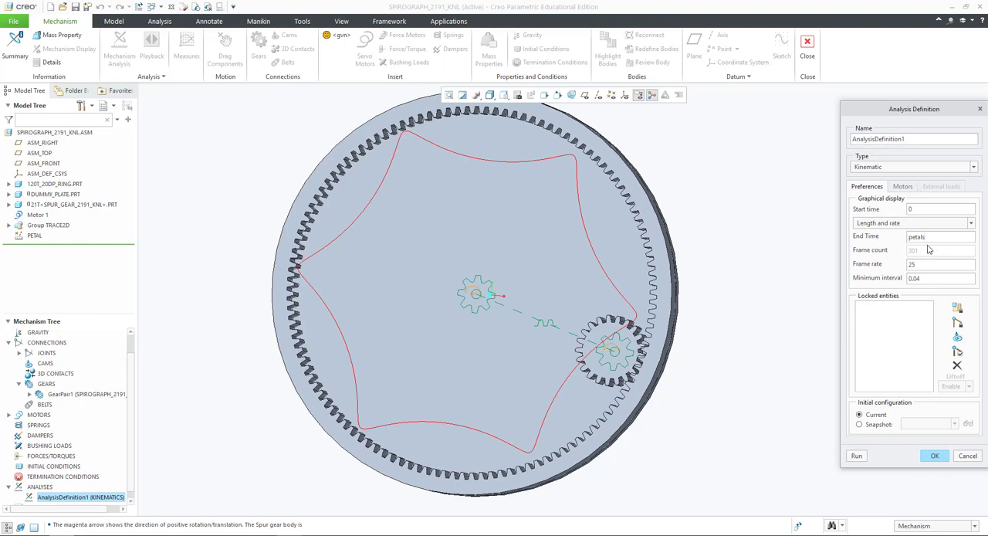
pyautogui.press('Return')
pyautogui.click(967, 457)
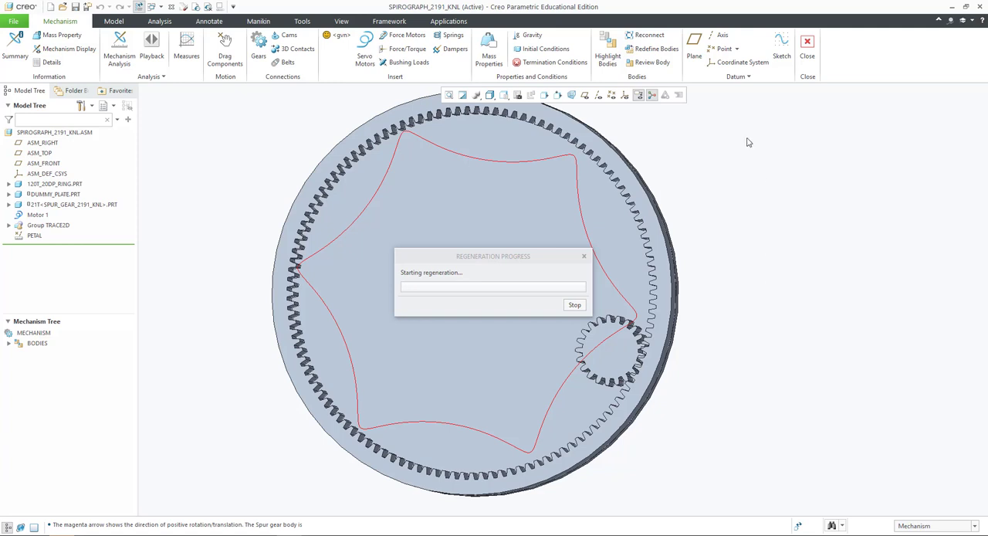
pyautogui.click(808, 47)
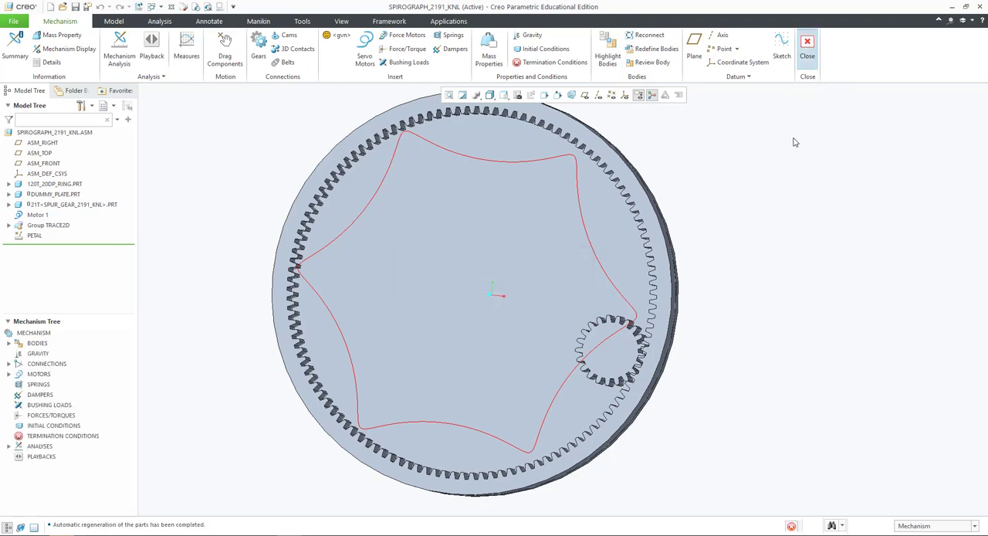
# - Open the PETAL Excel analysis feature for redefinition and accept its existing definition to re-evaluate it
pyautogui.rightClick(34, 238)
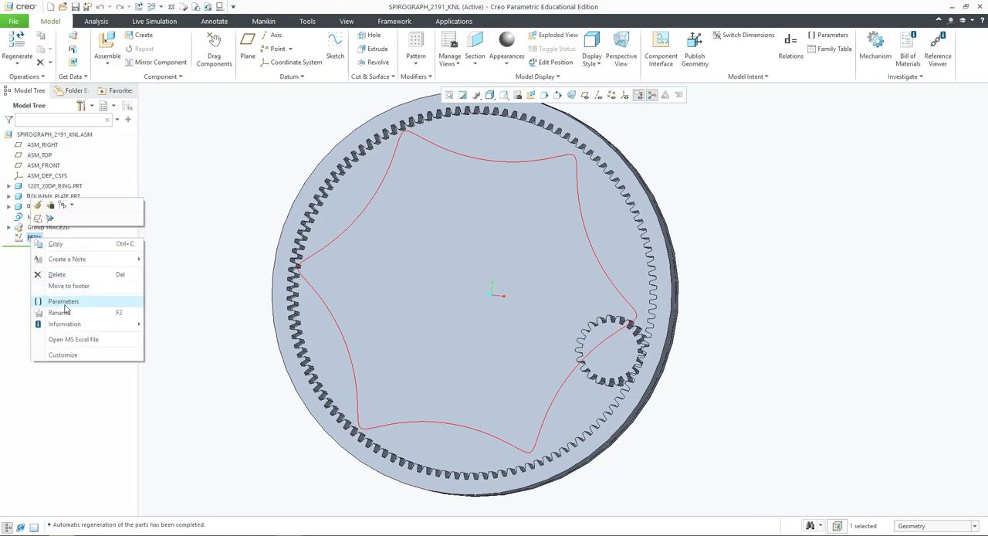
pyautogui.click(39, 206)
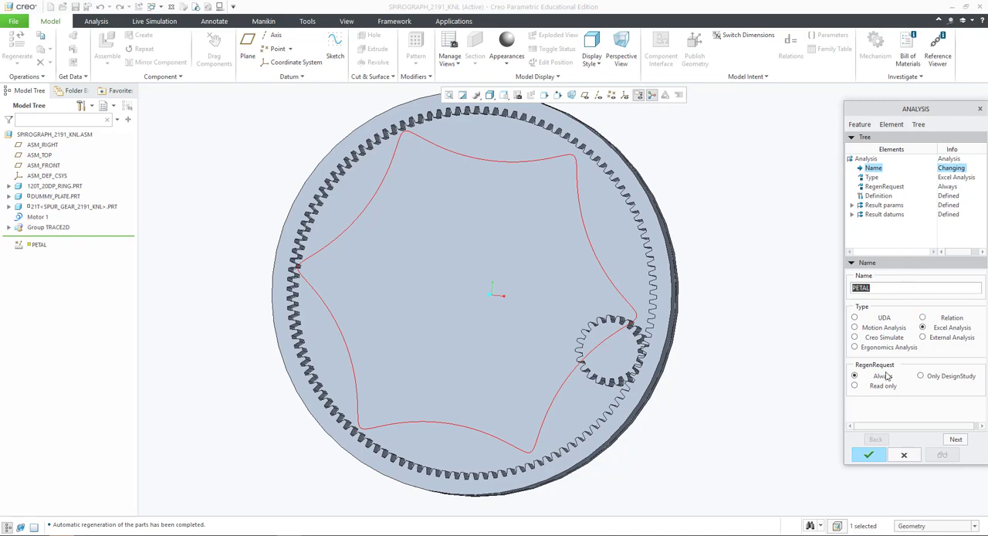
pyautogui.click(872, 455)
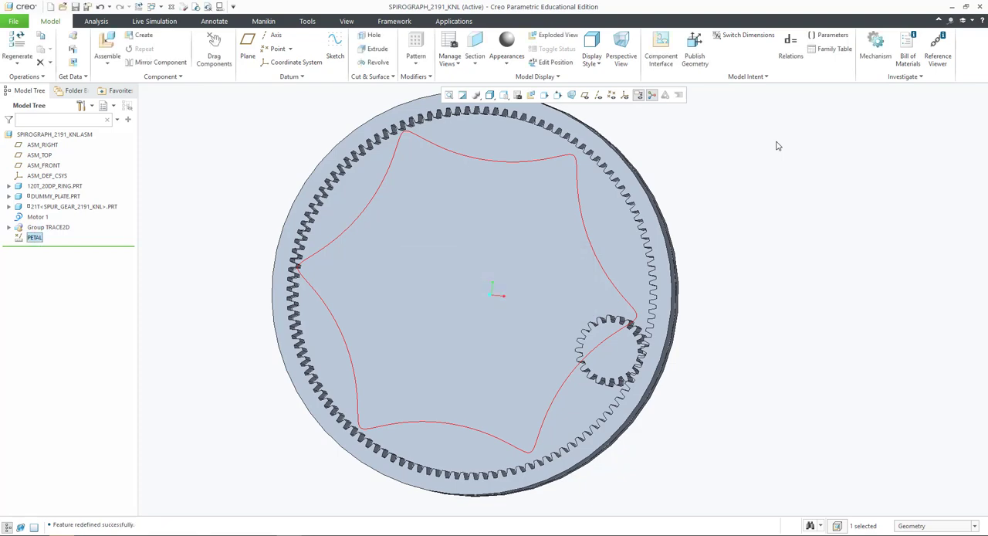
# - Check the value of the PETALS parameter in the assembly's relations
pyautogui.click(790, 48)
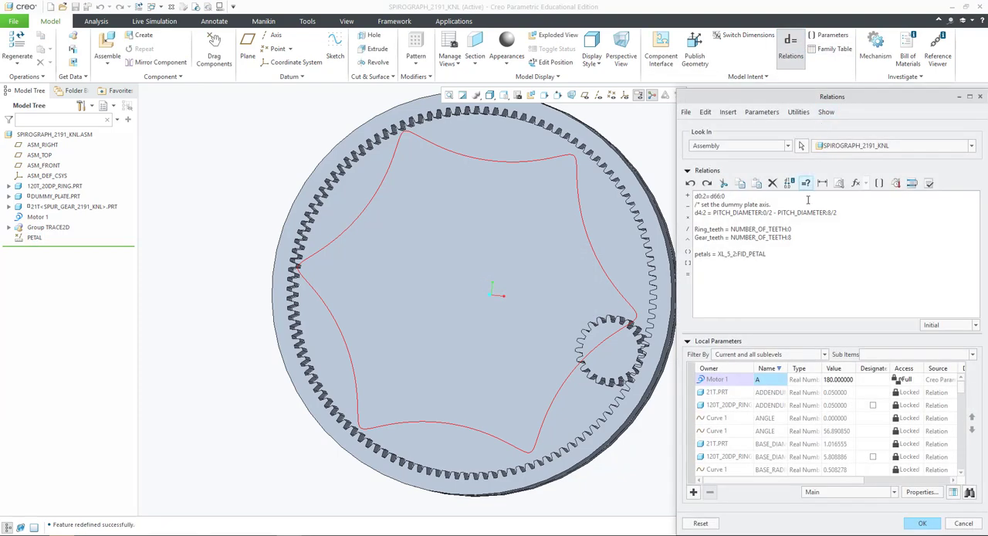
pyautogui.scroll(-5, 782, 406)
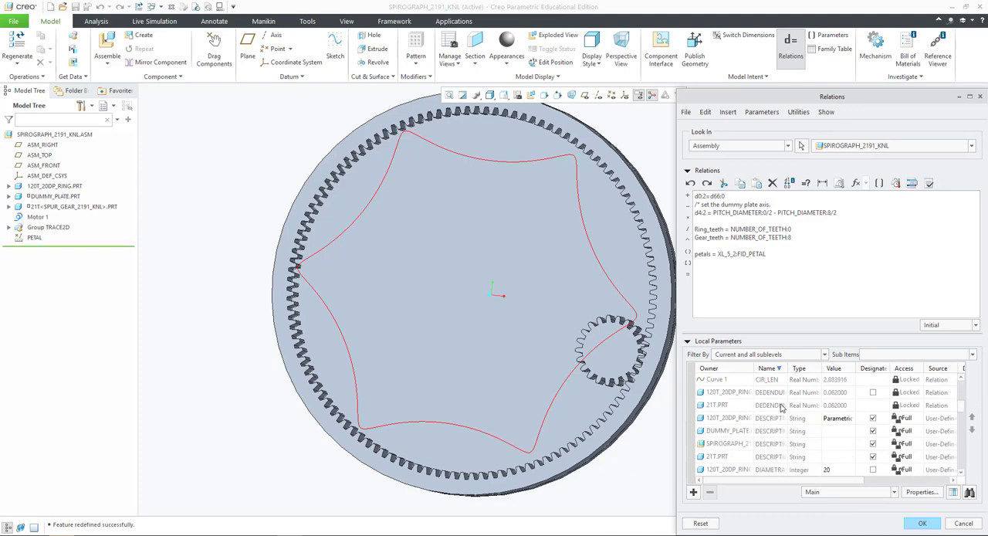
pyautogui.scroll(-2, 782, 407)
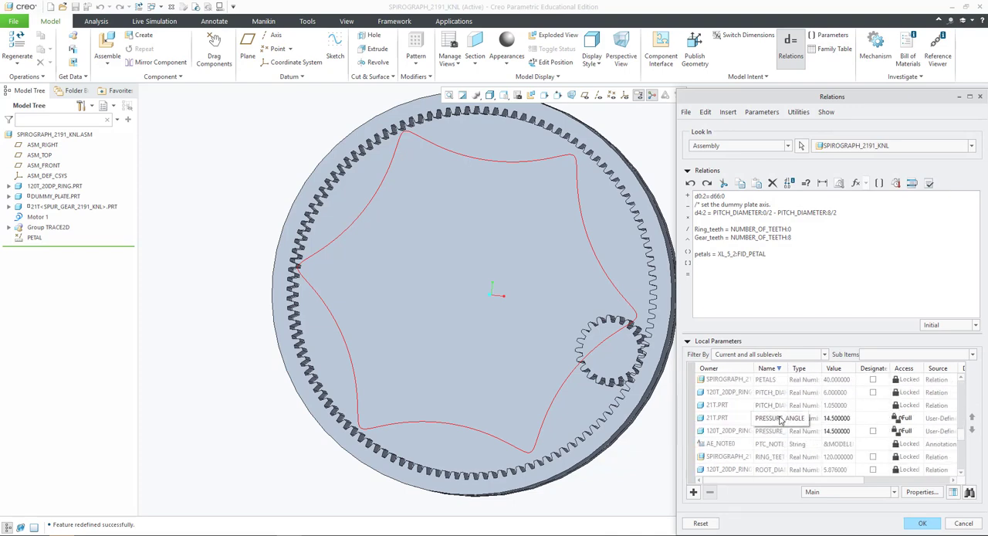
pyautogui.click(768, 380)
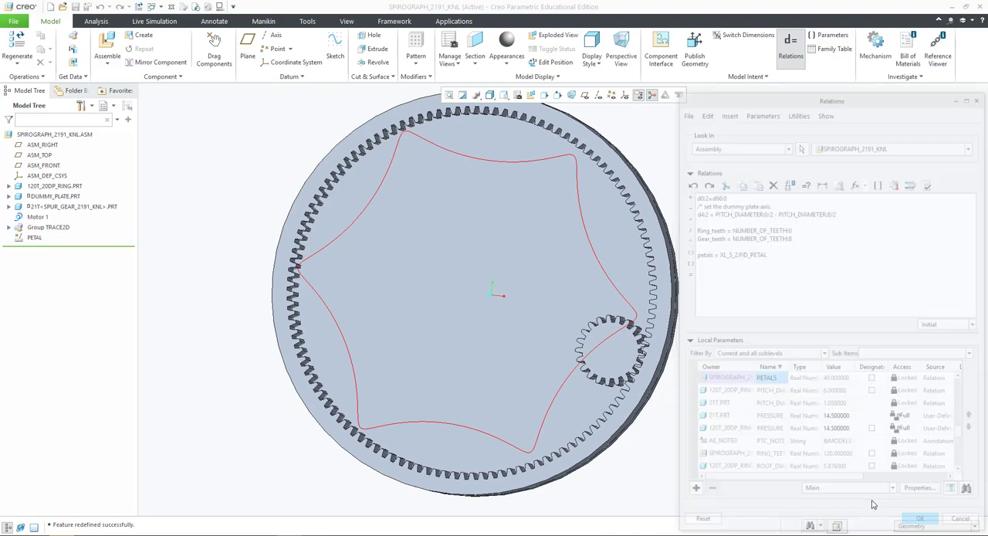
pyautogui.click(924, 525)
# - In the Mechanism application, set the end time of the kinematic analysis AnalysisDefinition1 to petals*2 and run it
pyautogui.click(453, 21)
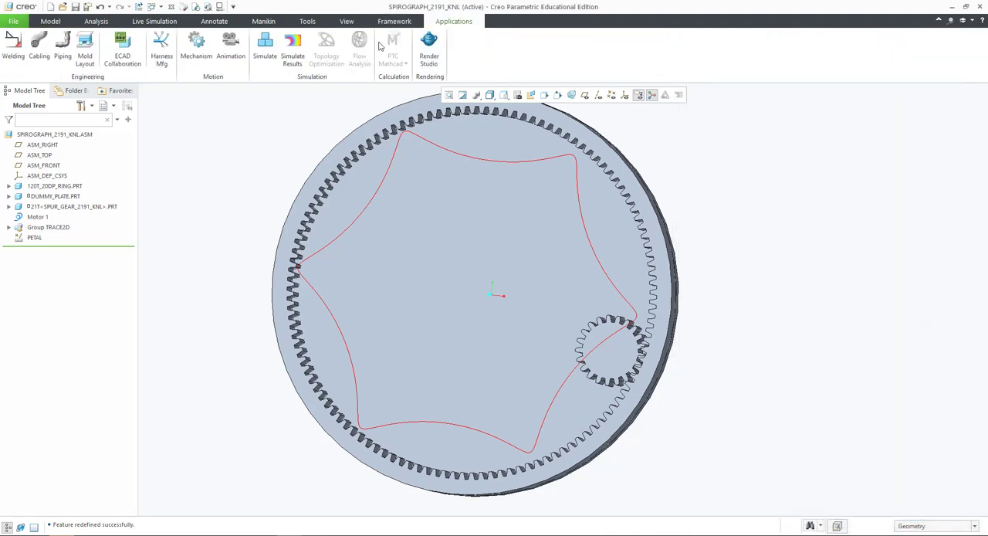
pyautogui.click(196, 50)
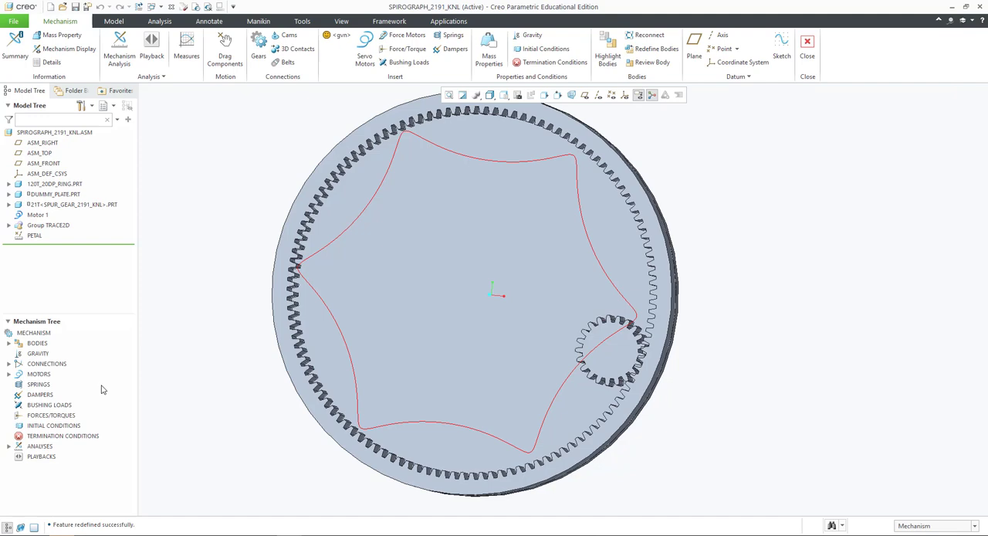
pyautogui.click(9, 446)
pyautogui.click(62, 456)
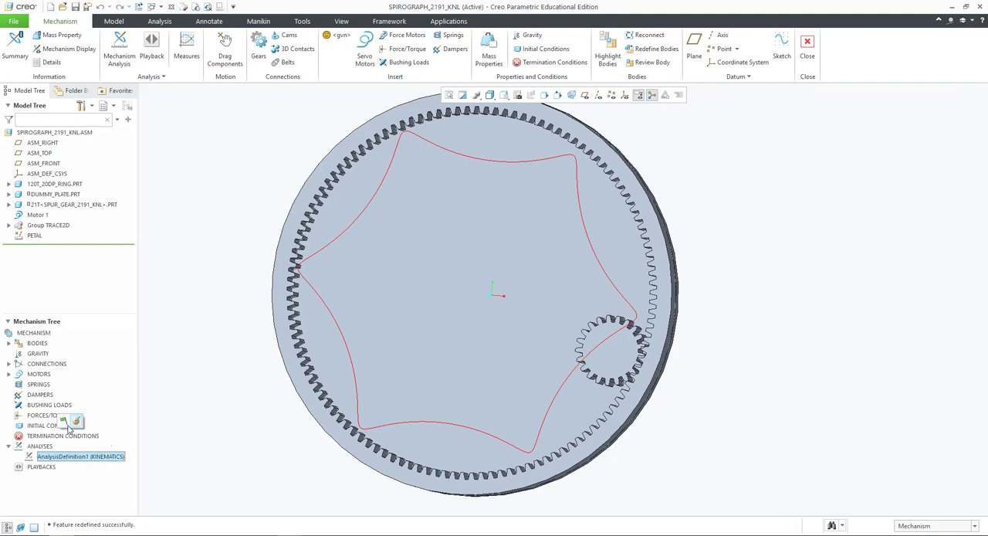
pyautogui.click(78, 424)
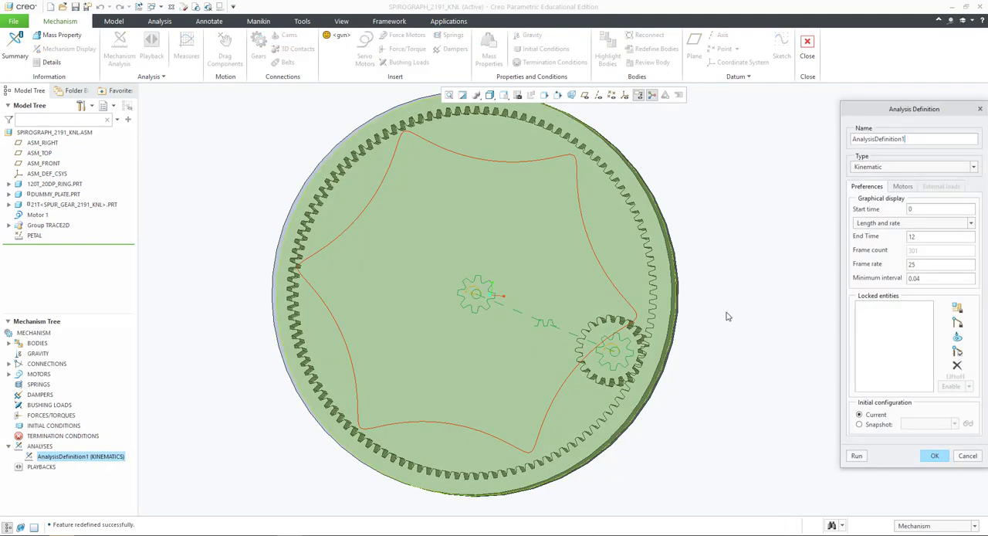
pyautogui.moveTo(929, 235); pyautogui.dragTo(898, 236)
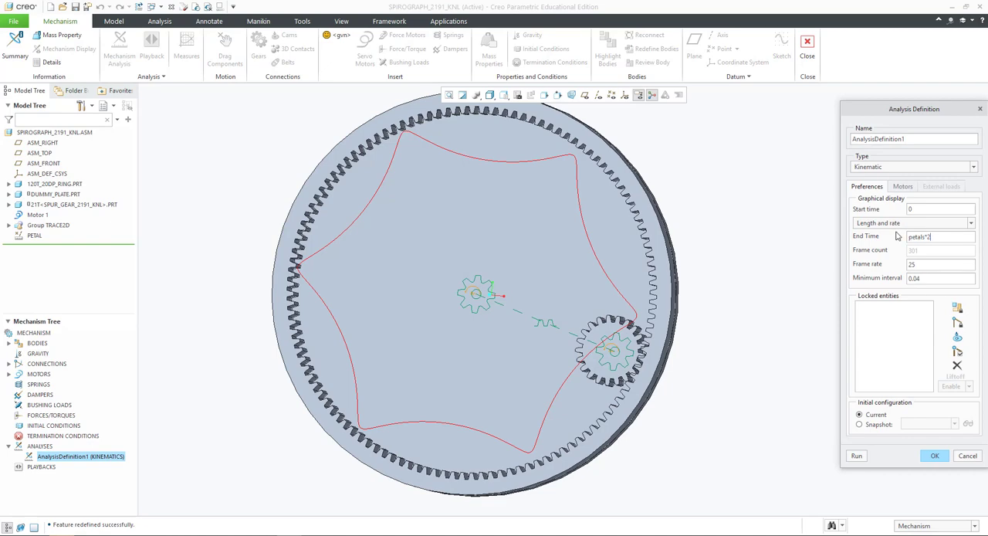
pyautogui.press('Return')
pyautogui.click(859, 456)
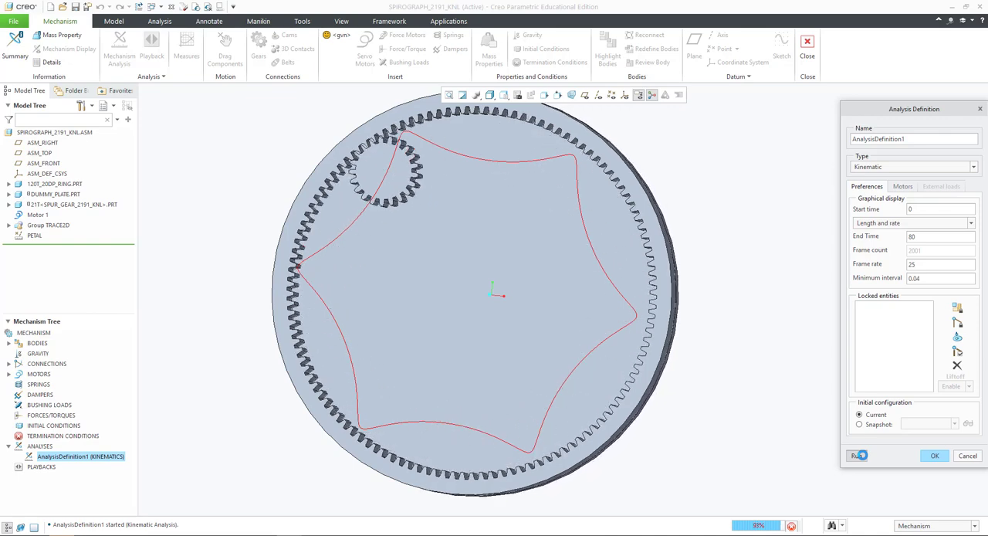
pyautogui.click(934, 455)
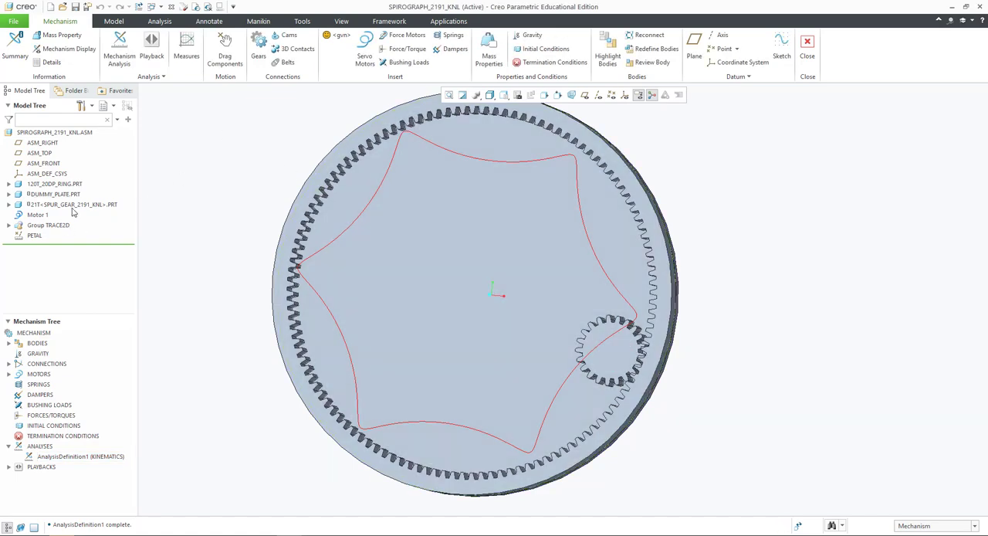
# - Set up a 2D trace curve with the SPIROGRAPH_2191_KNL assembly as paper part and datum point PNT3 of the 21T gear as the traced point
pyautogui.click(151, 77)
pyautogui.click(151, 90)
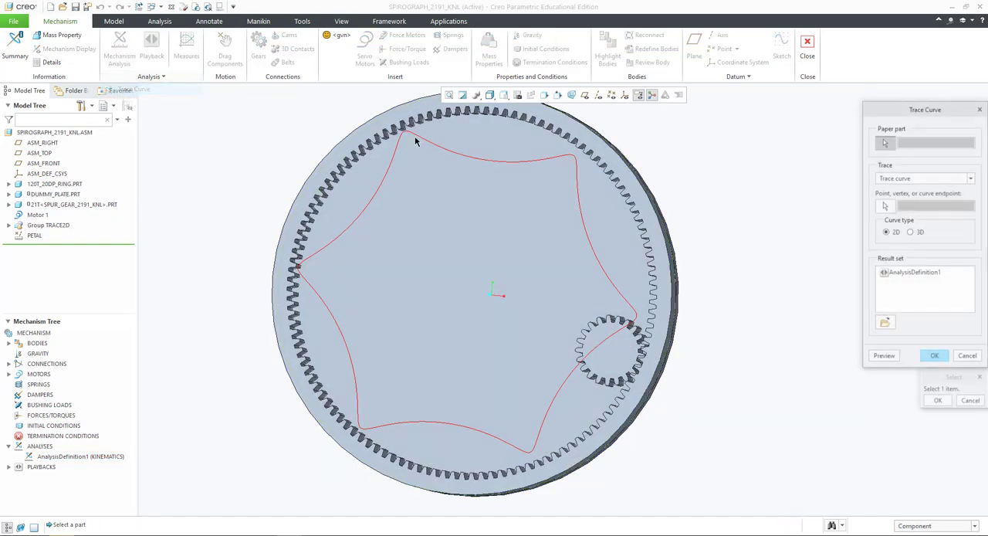
pyautogui.click(77, 133)
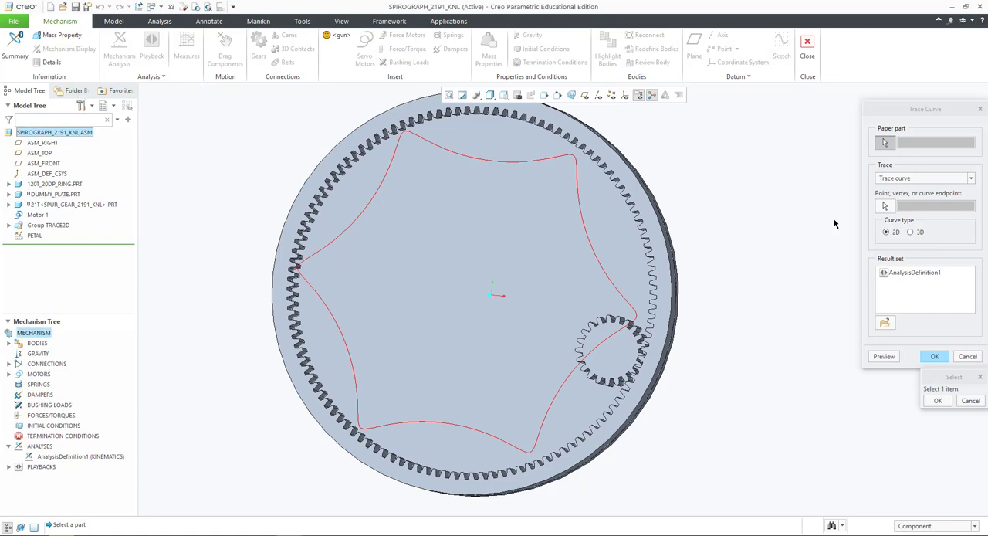
pyautogui.click(937, 401)
pyautogui.click(885, 206)
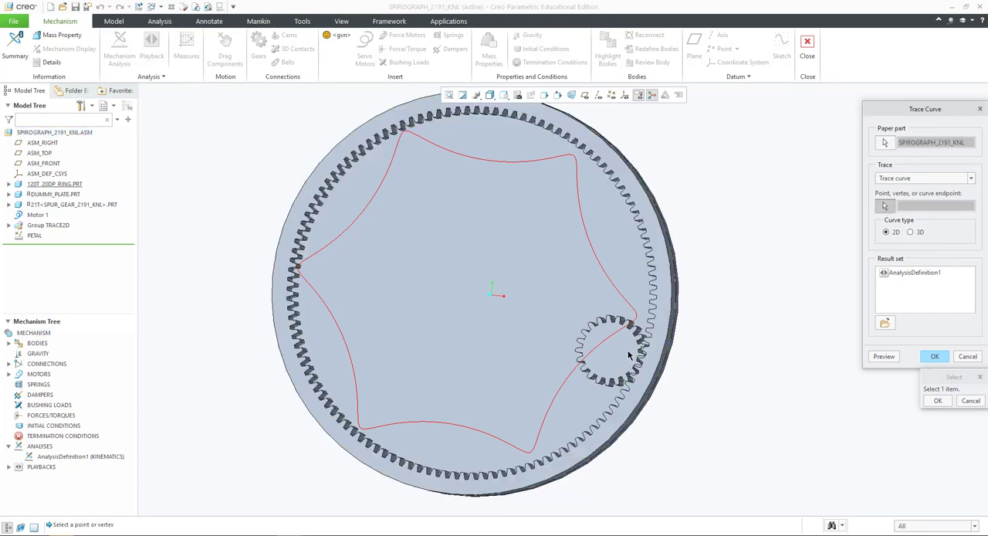
pyautogui.click(612, 94)
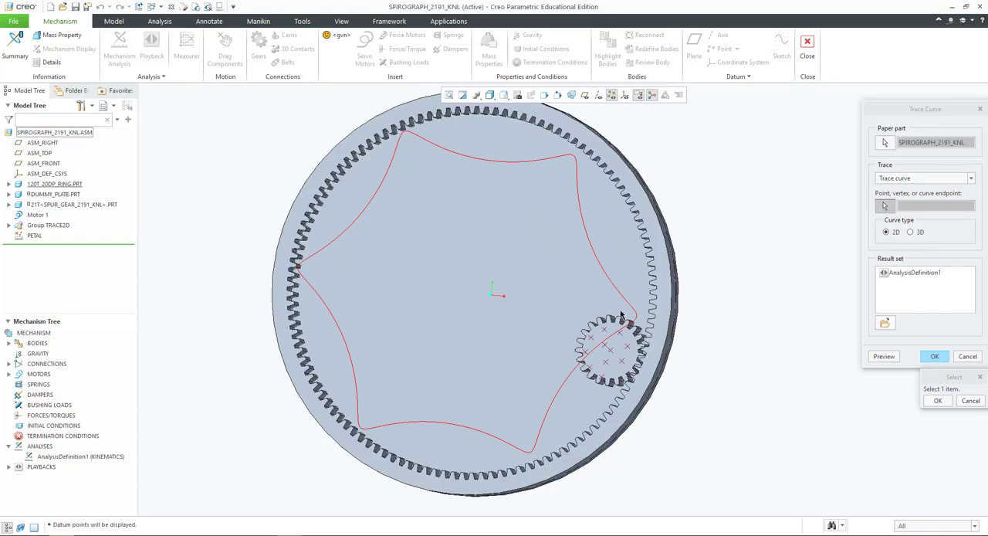
pyautogui.click(606, 361)
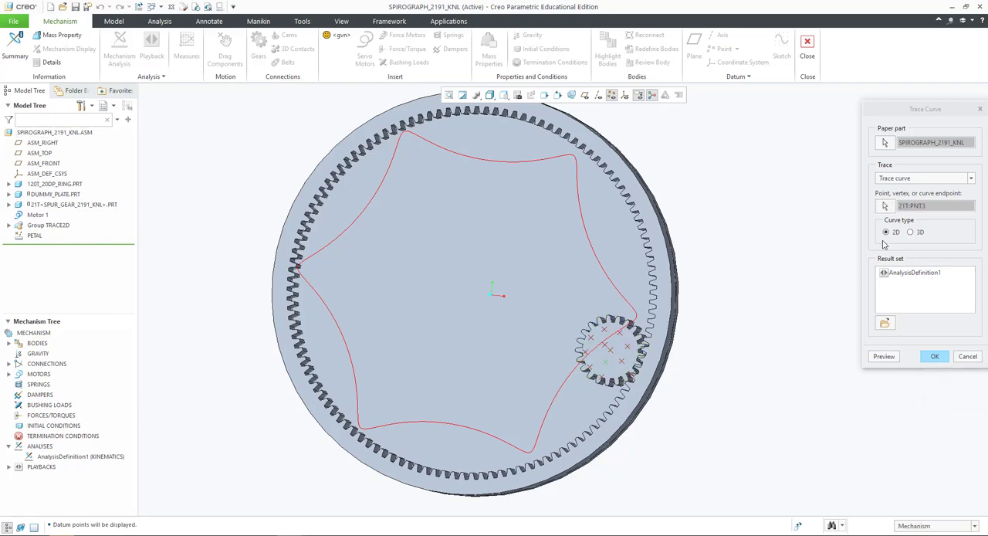
# - Create the trace curve from the AnalysisDefinition1 result set after previewing it, and save the assembly
pyautogui.click(900, 274)
pyautogui.click(886, 358)
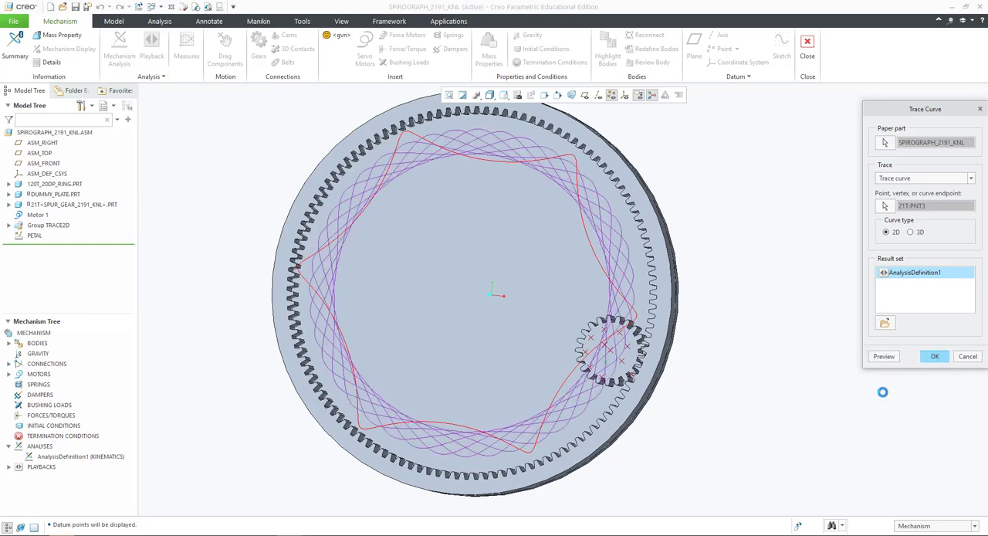
pyautogui.click(746, 372)
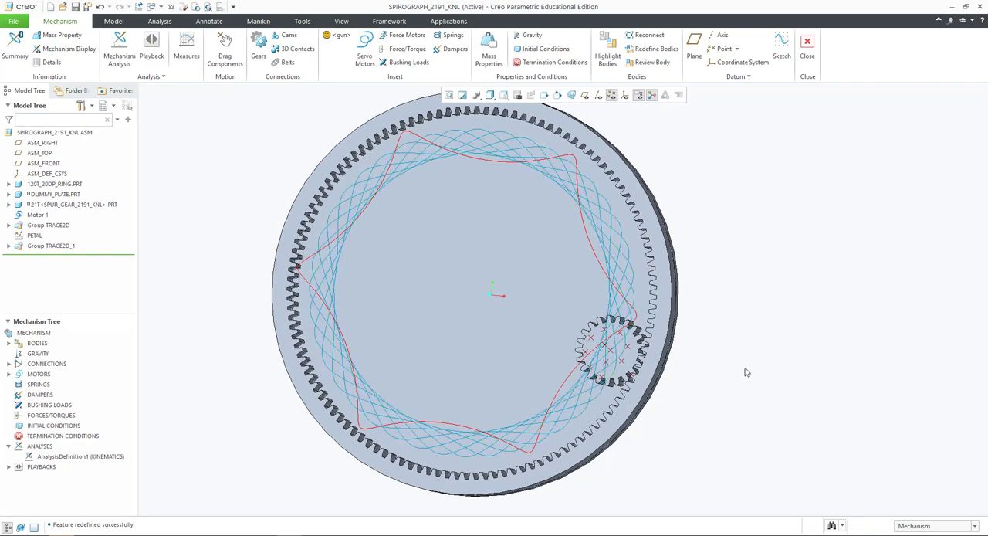
pyautogui.click(75, 7)
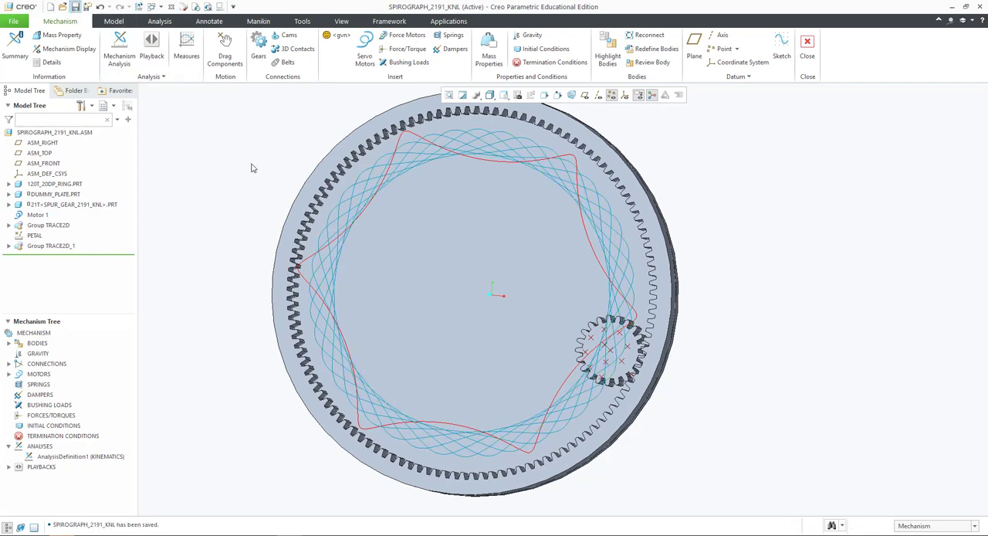